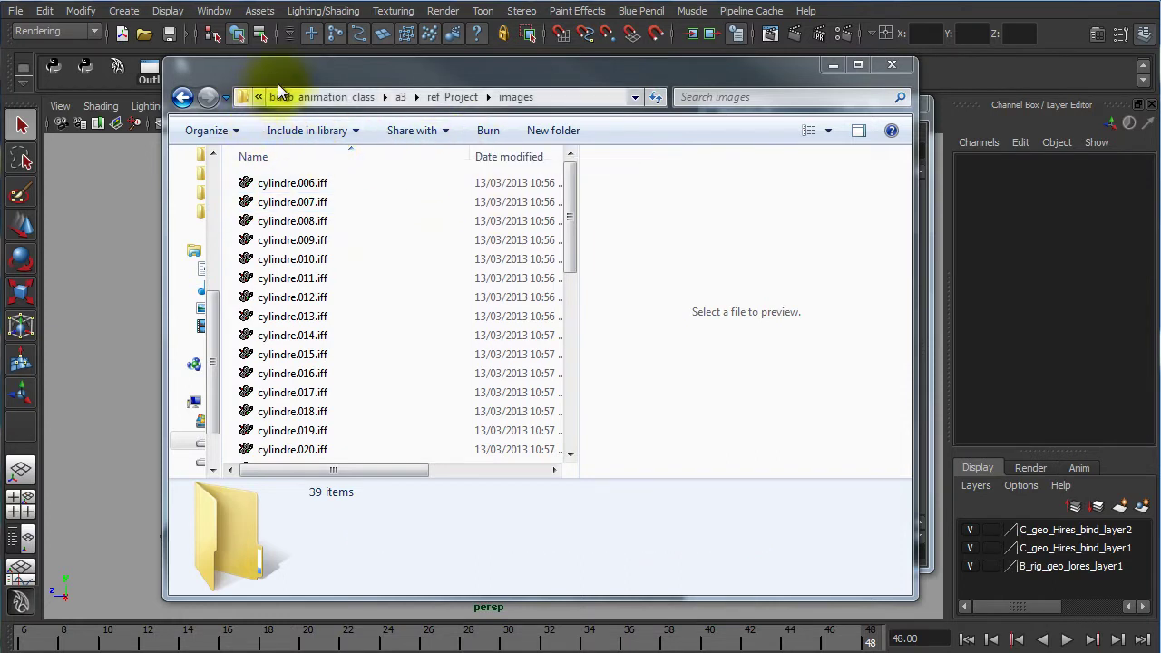
Go up to ref_Project and open its empty movies folder.
drag(309, 75, 715, 76)
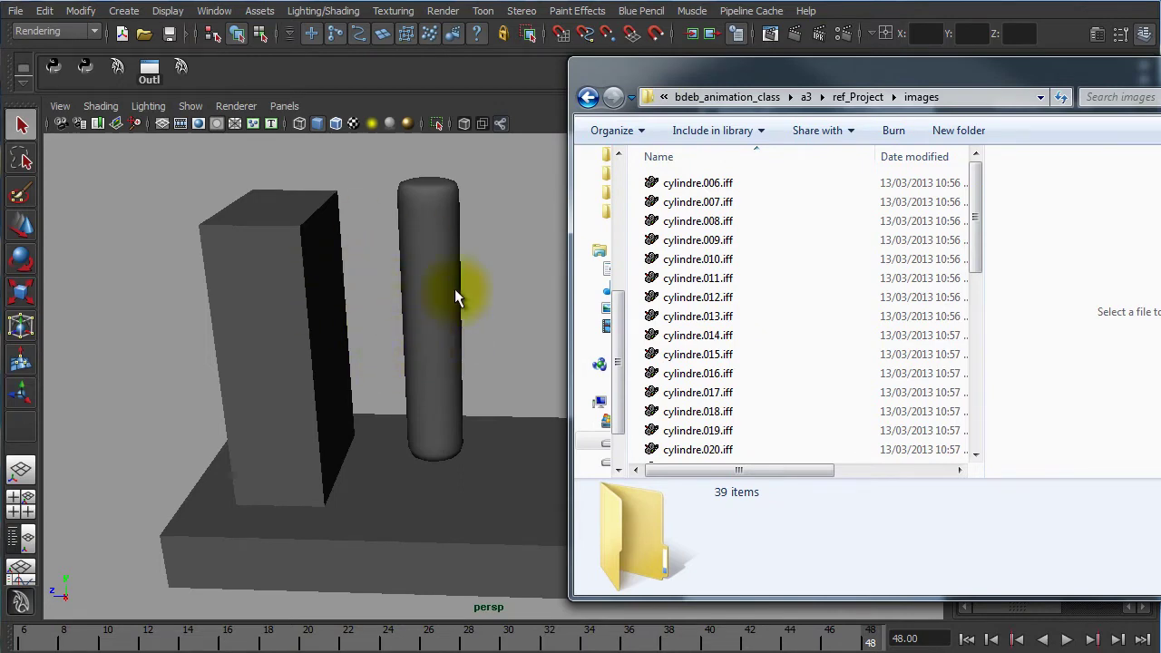
drag(799, 75, 487, 74)
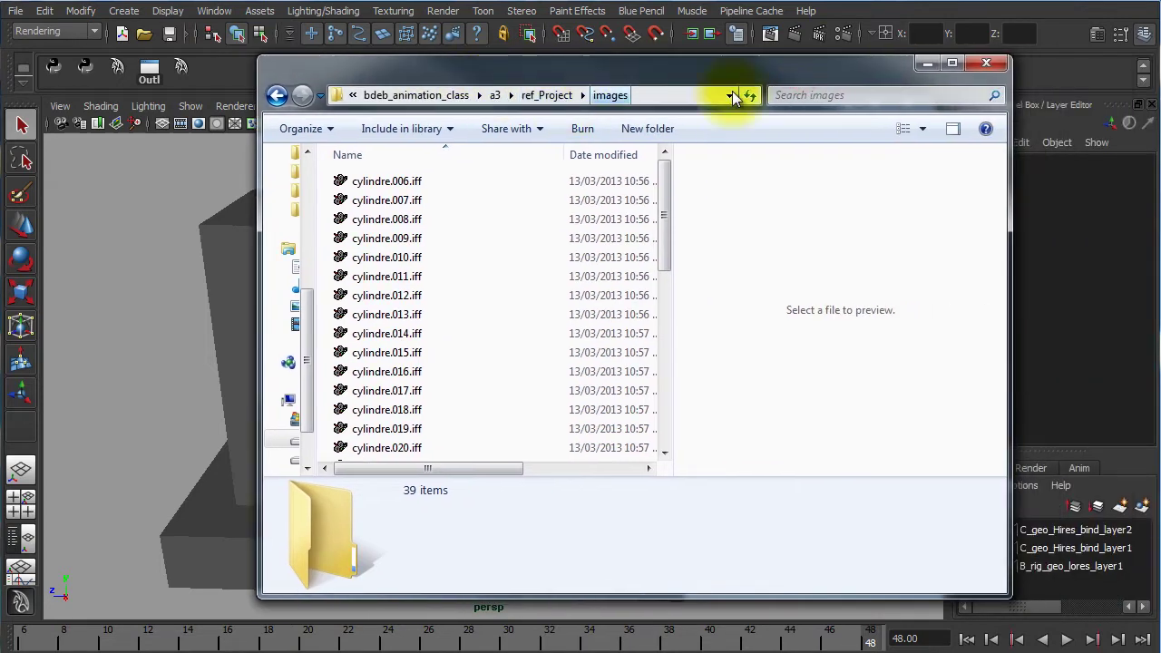
drag(630, 75, 541, 86)
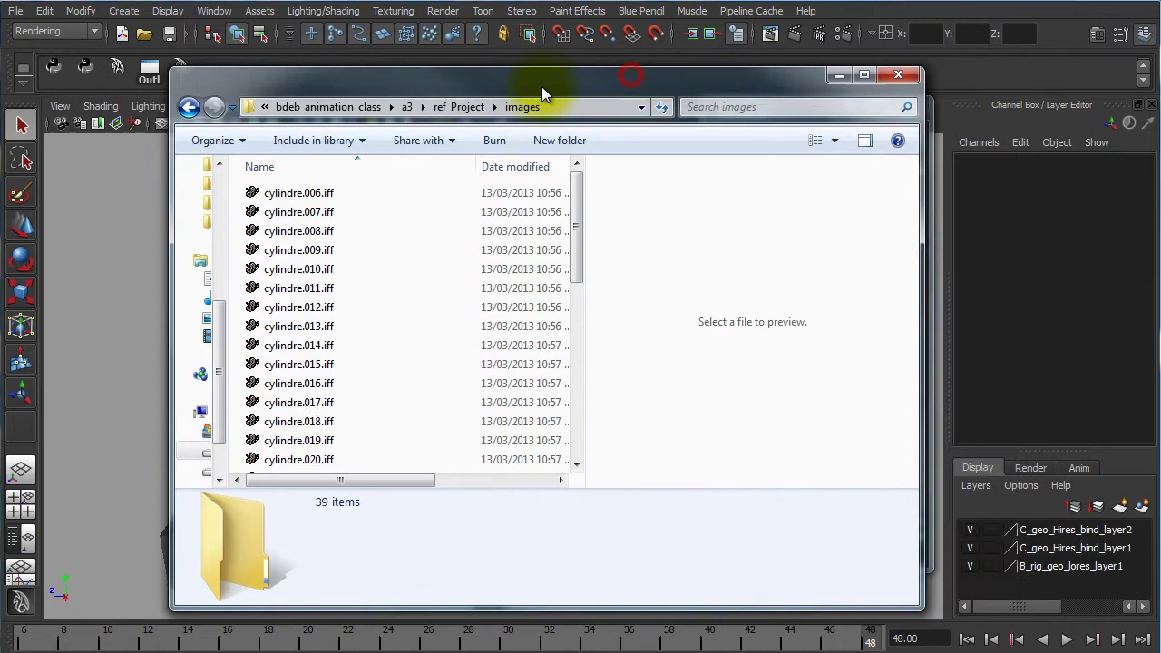
click(466, 109)
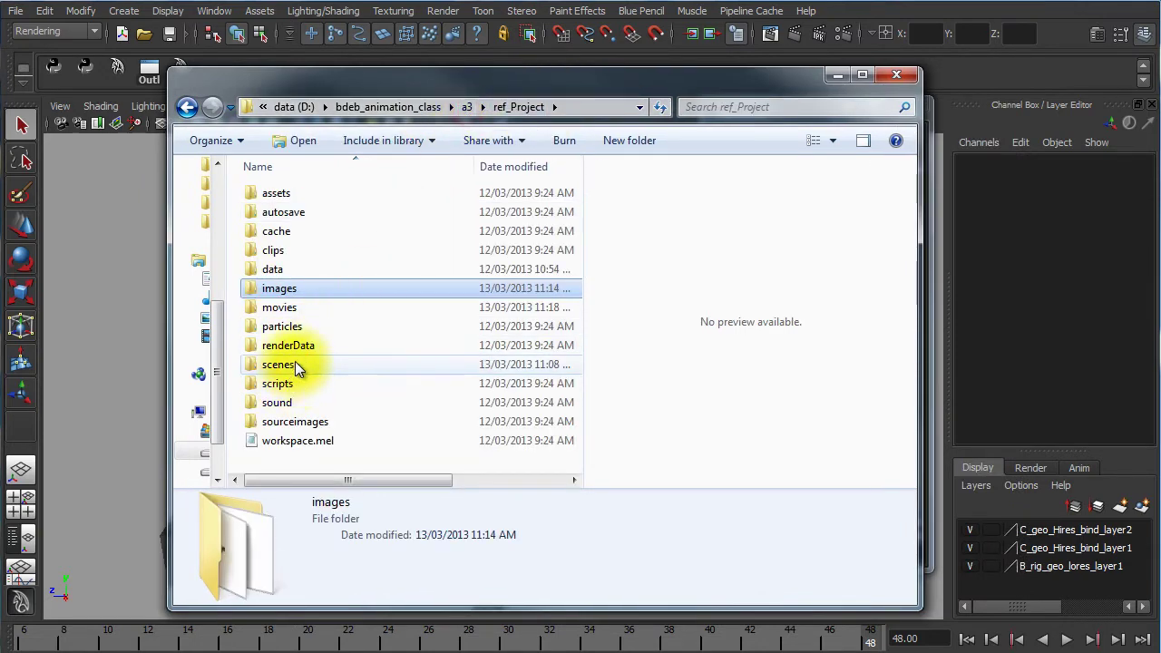
click(304, 312)
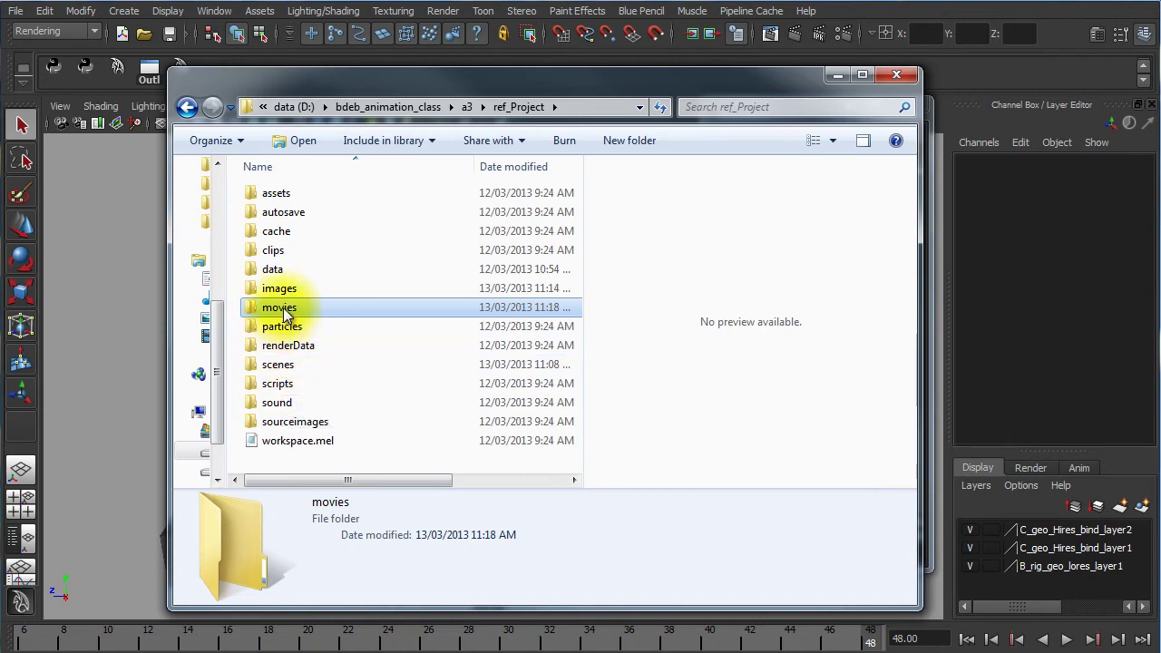
double_click(280, 310)
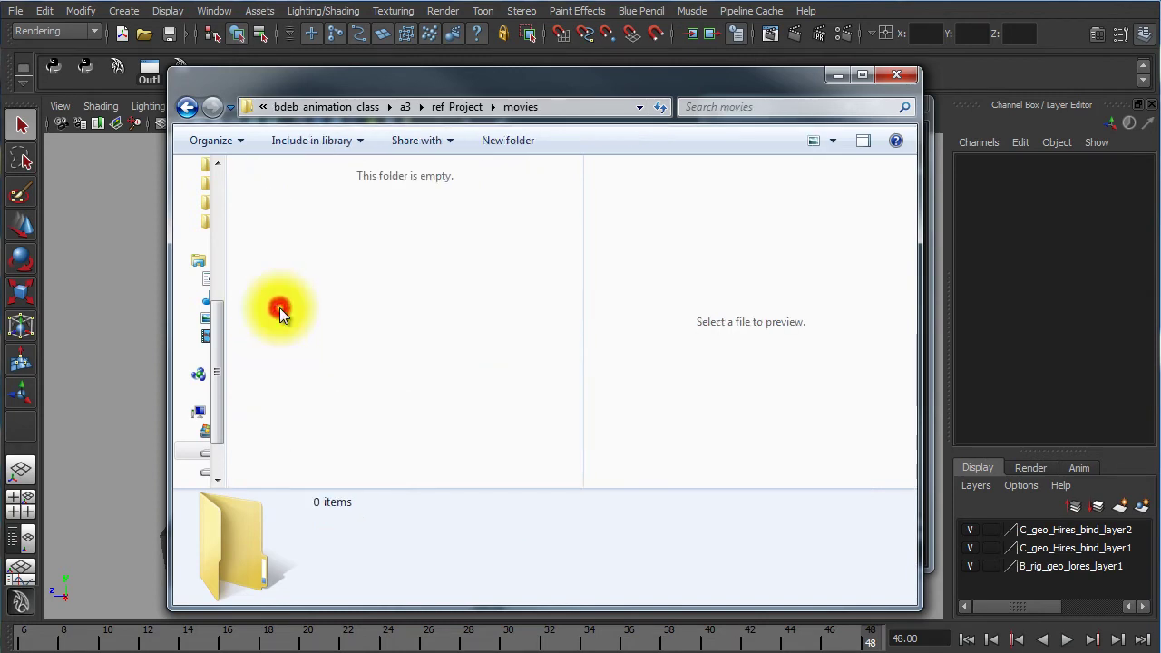
mouse_move(377, 80)
mouse_down()
mouse_move(1160, 79)
mouse_move(330, 88)
mouse_up()
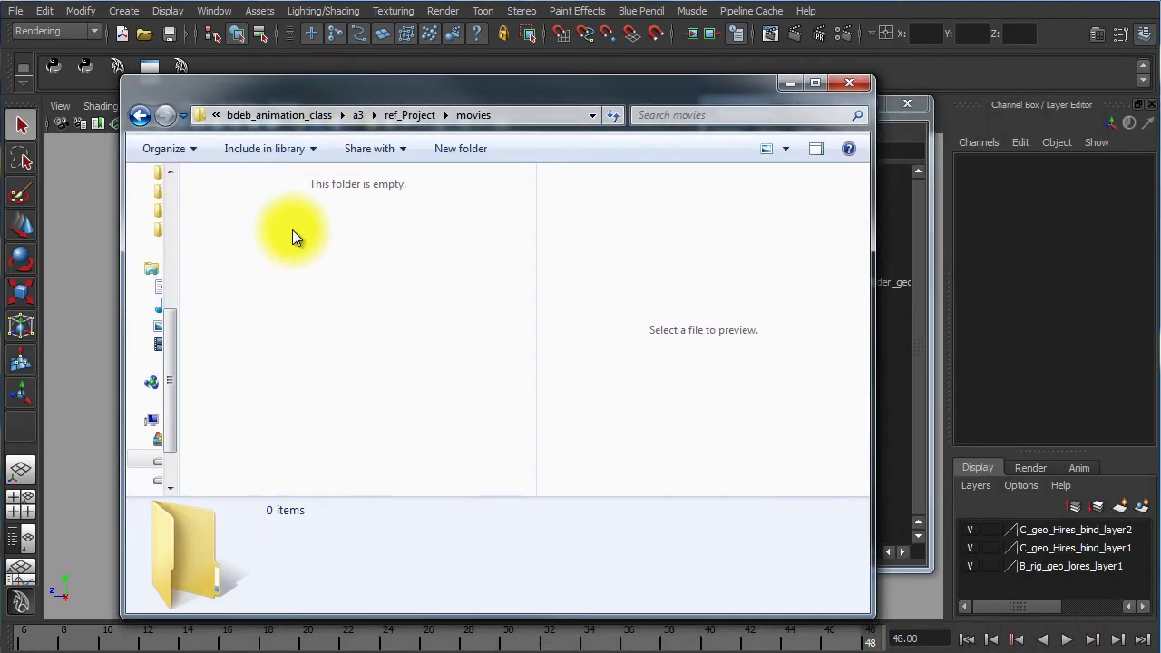
Switch to Maya, deselect the base cube, and open Window > Playblast options.
click(287, 86)
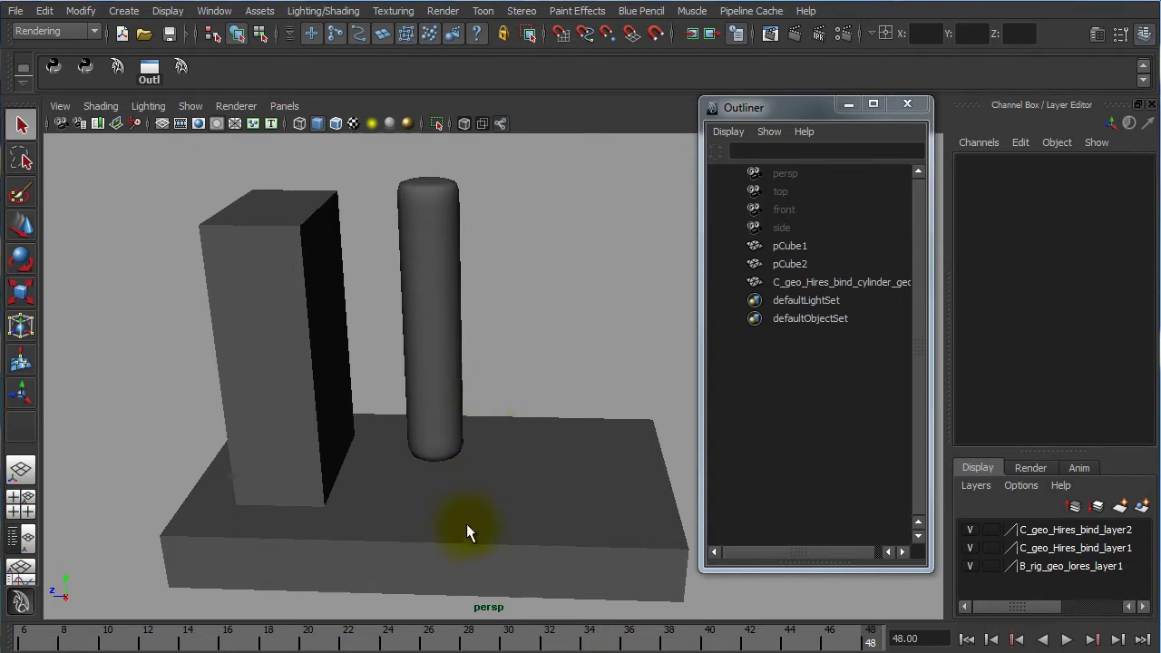
right_click(379, 641)
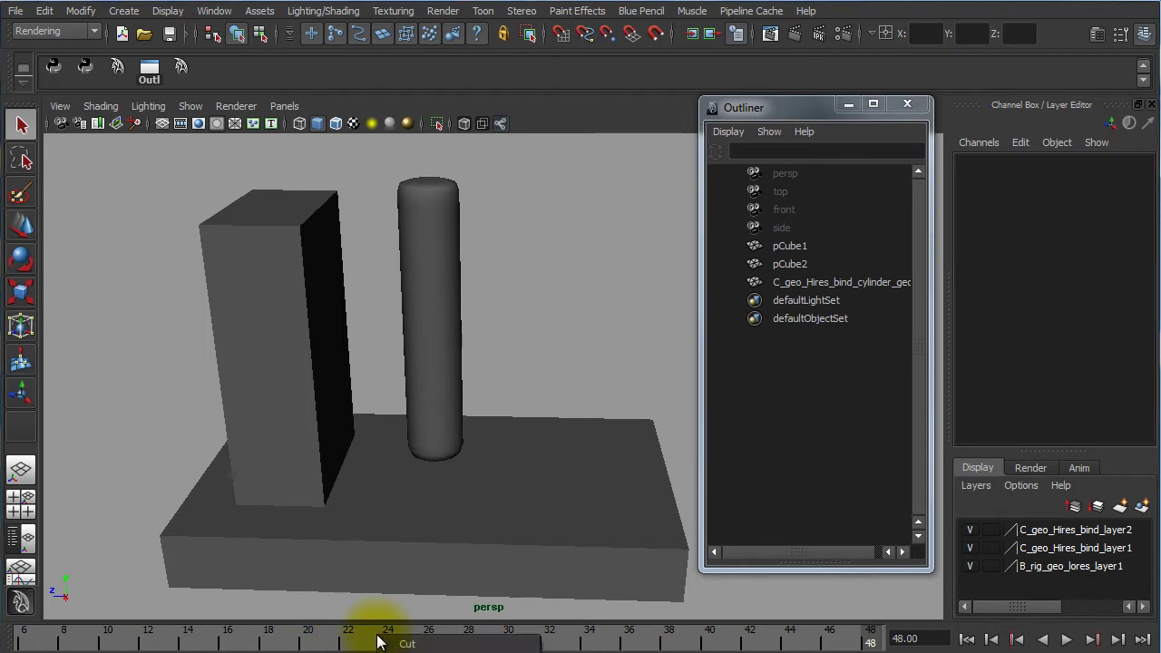
click(365, 561)
click(573, 388)
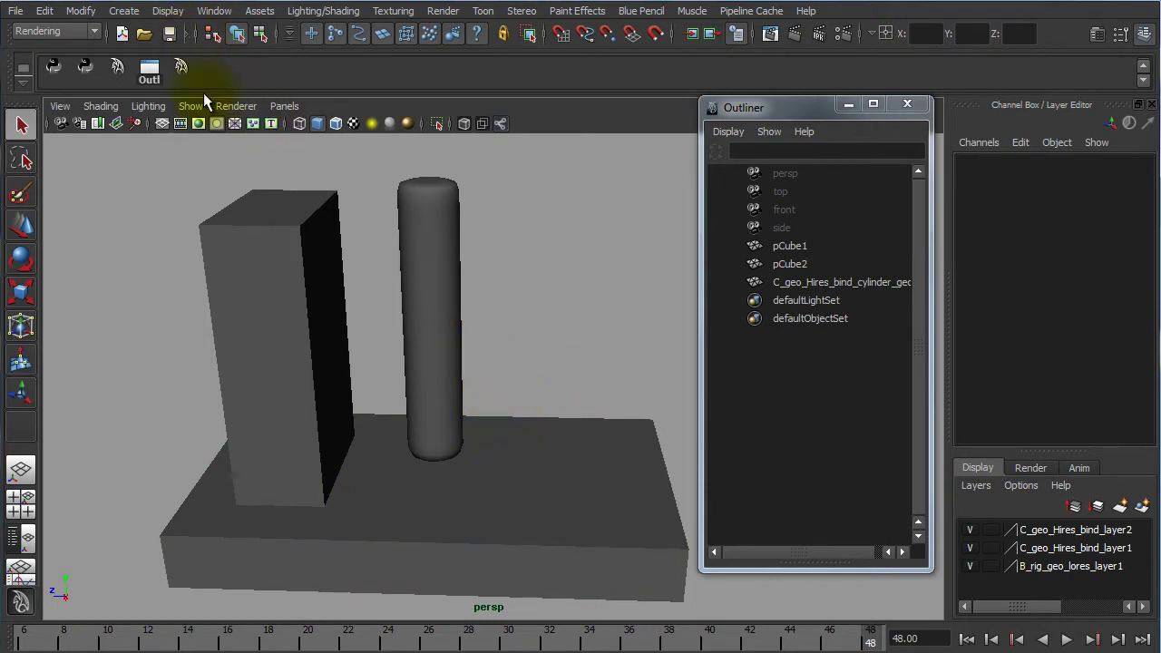
click(221, 13)
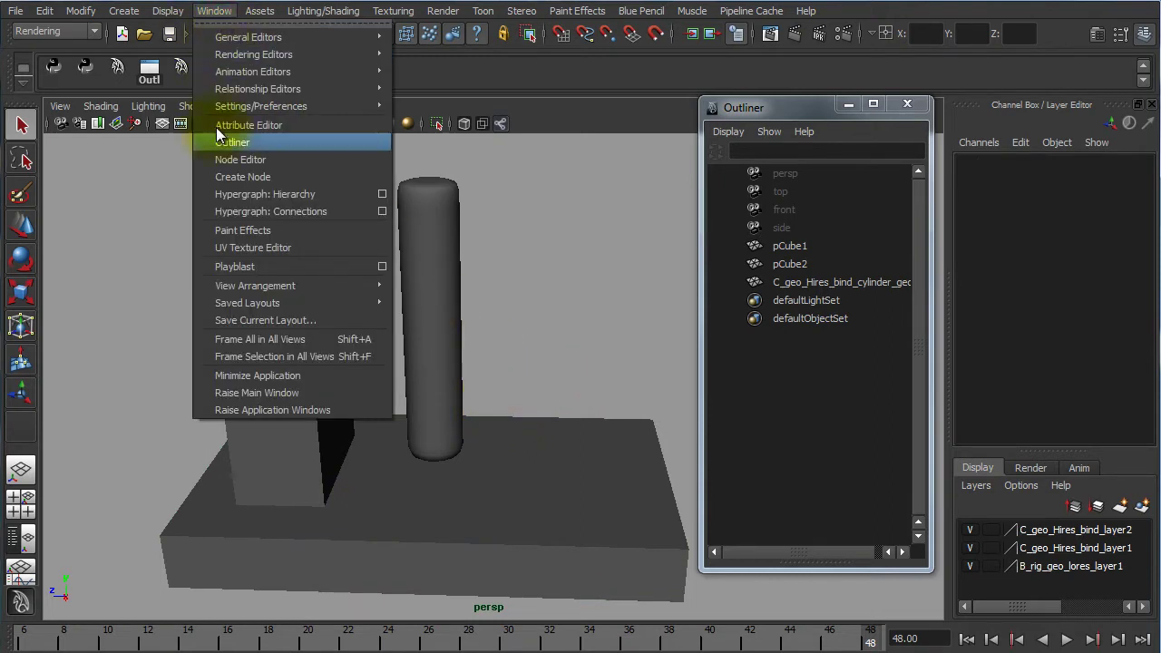
click(382, 267)
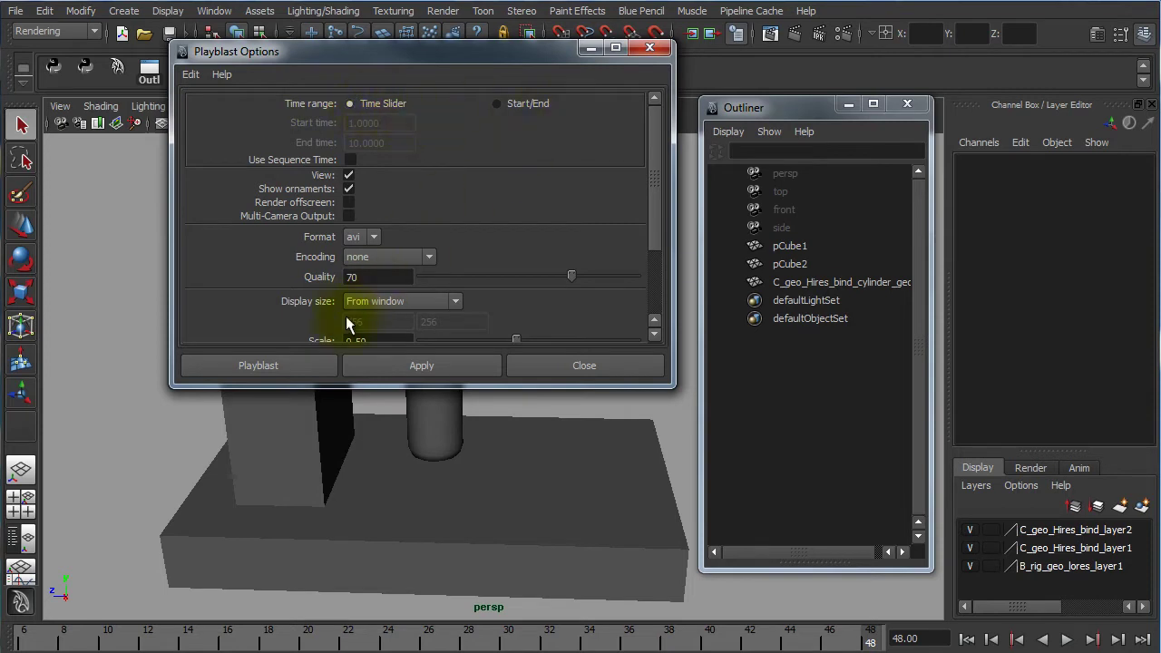
Scrub the animation and try a custom Start/End range of frames 6 to 44.
drag(399, 635, 17, 641)
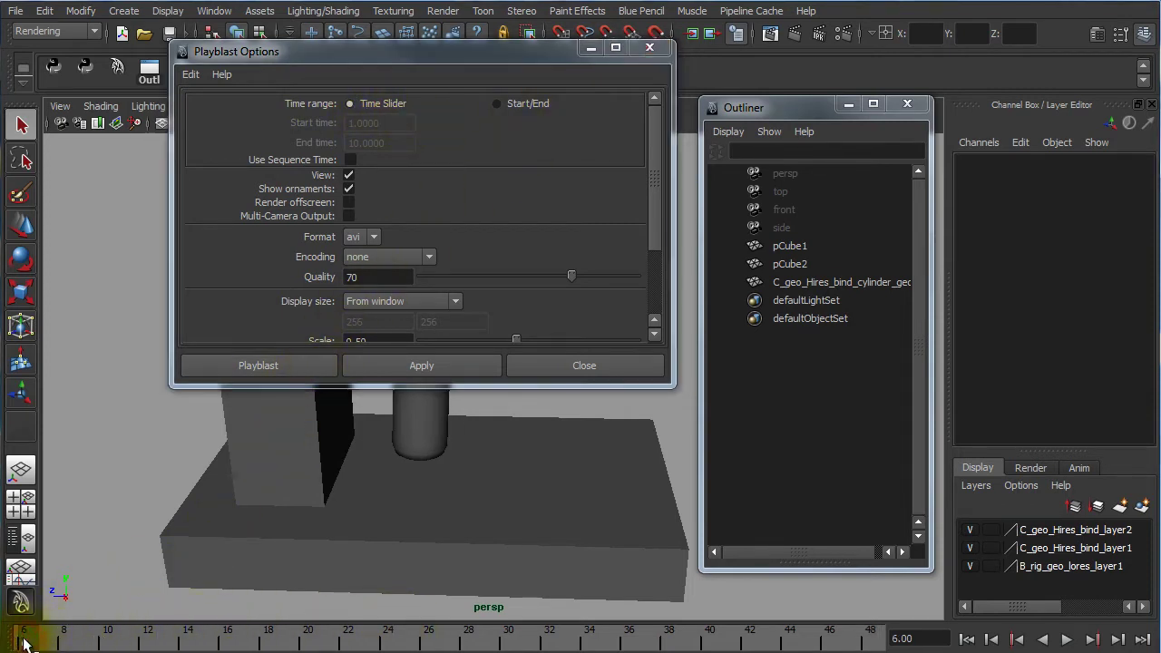
mouse_move(16, 641)
mouse_down()
mouse_move(889, 630)
mouse_move(147, 634)
mouse_up()
click(507, 104)
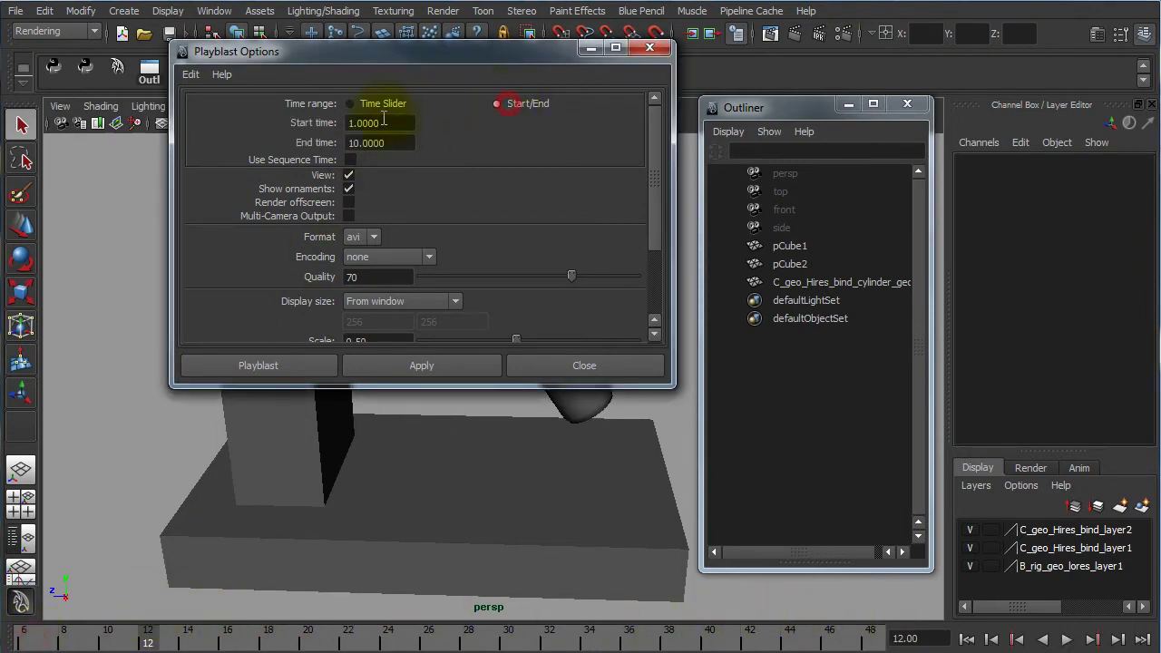
double_click(392, 123)
text(6)
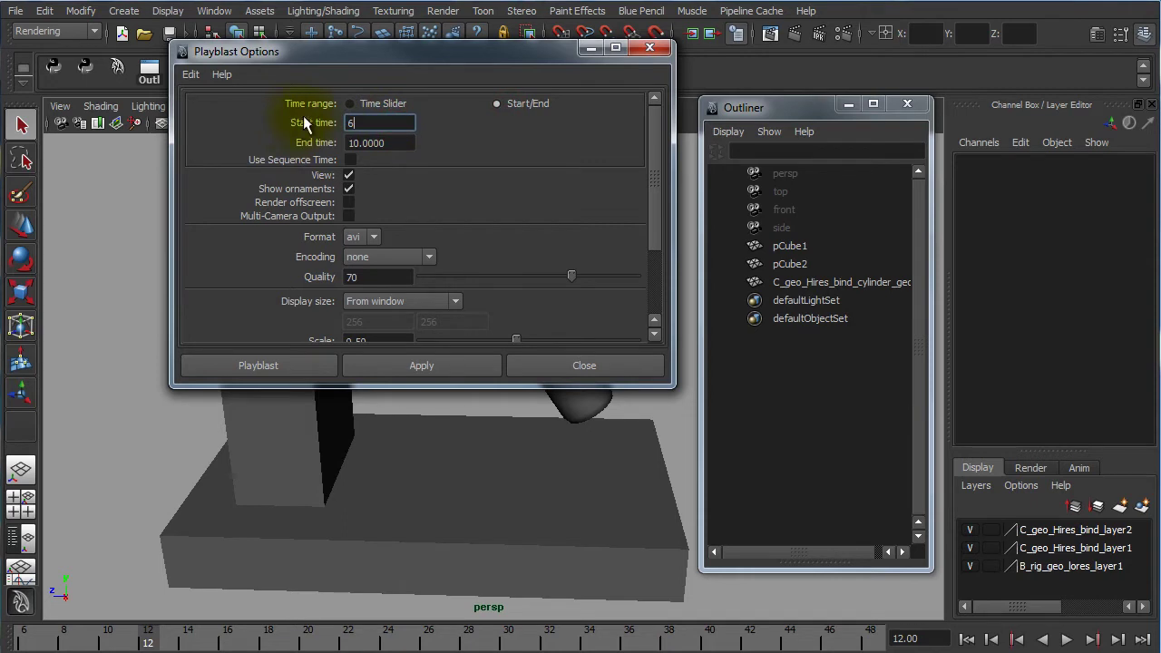
key(Tab)
text(44)
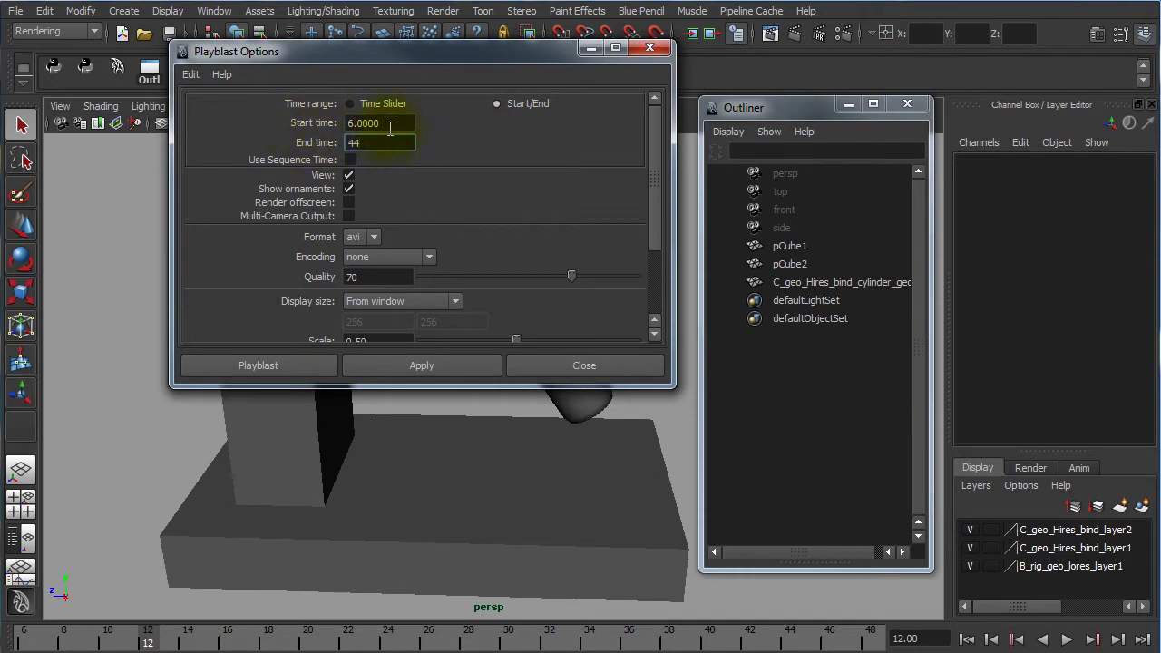
double_click(377, 143)
key(BackSpace)
double_click(376, 123)
key(BackSpace)
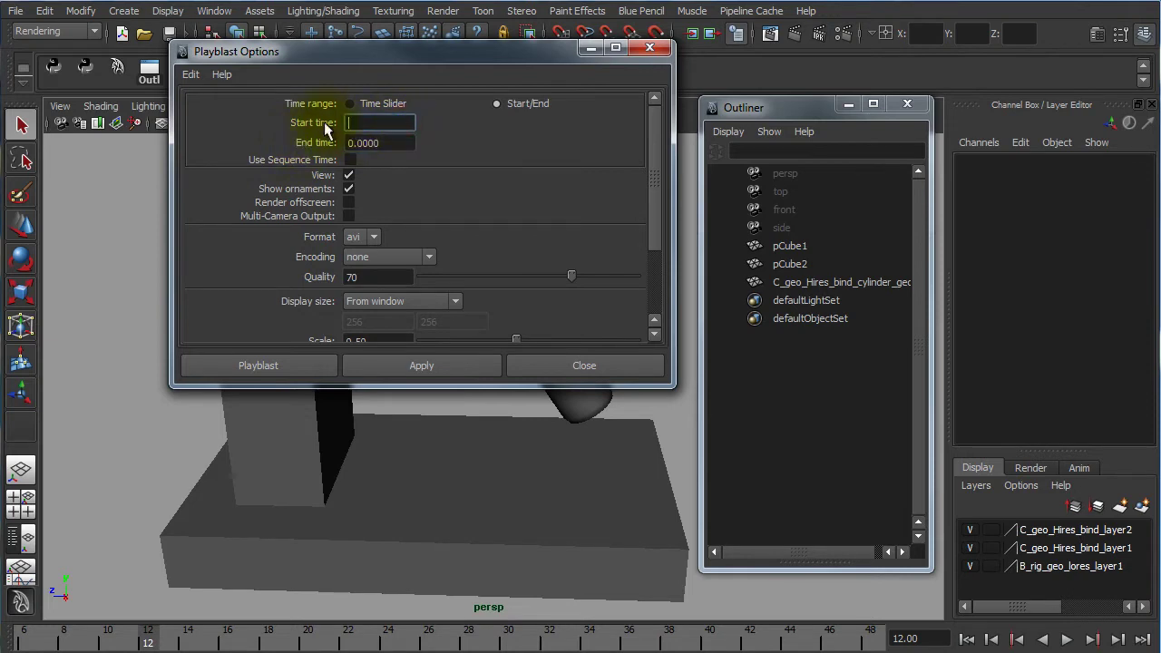
Revert to the Time Slider range and set playblast quality to 100.
click(349, 103)
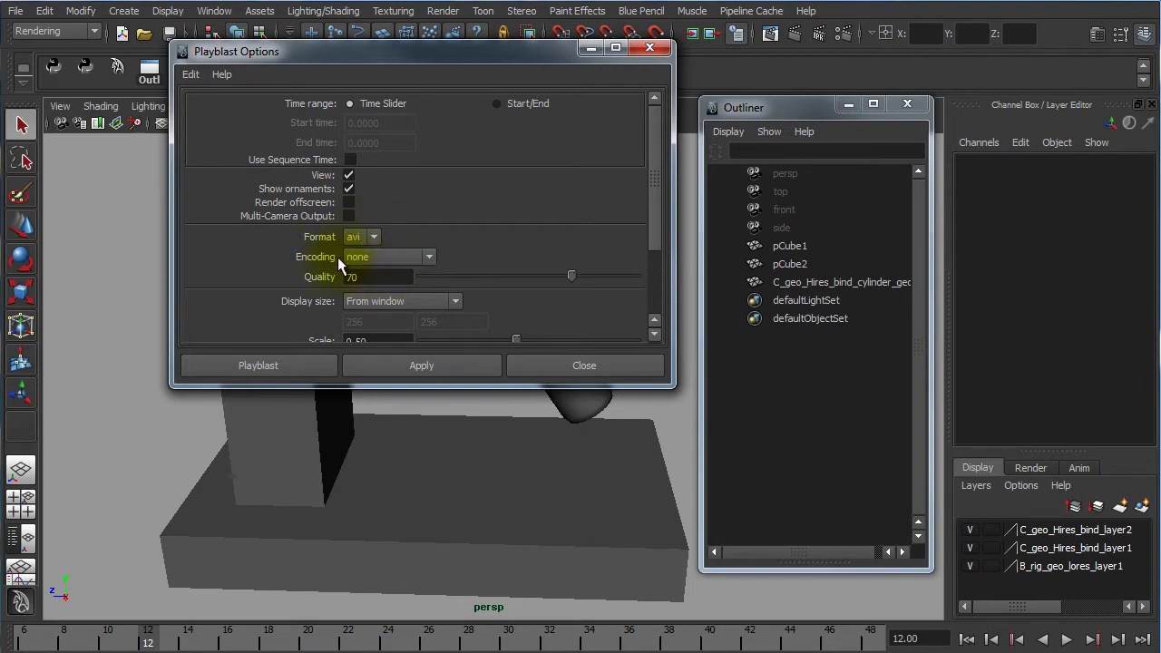
double_click(363, 276)
text(100)
key(Return)
drag(650, 222, 639, 277)
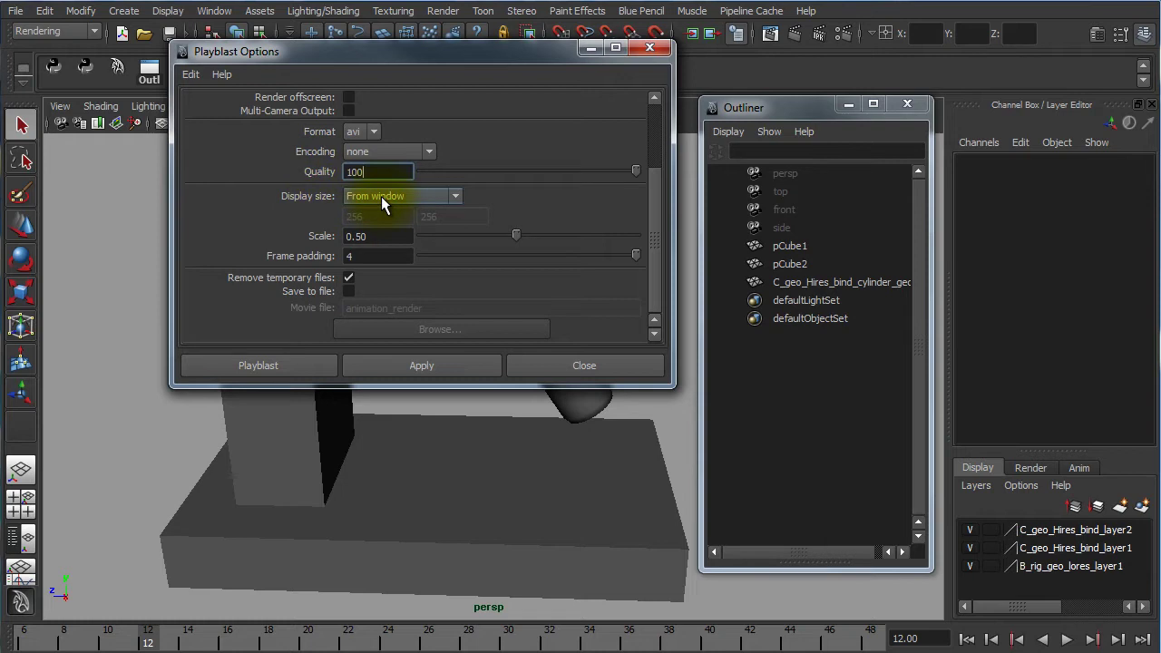
drag(350, 52, 344, 187)
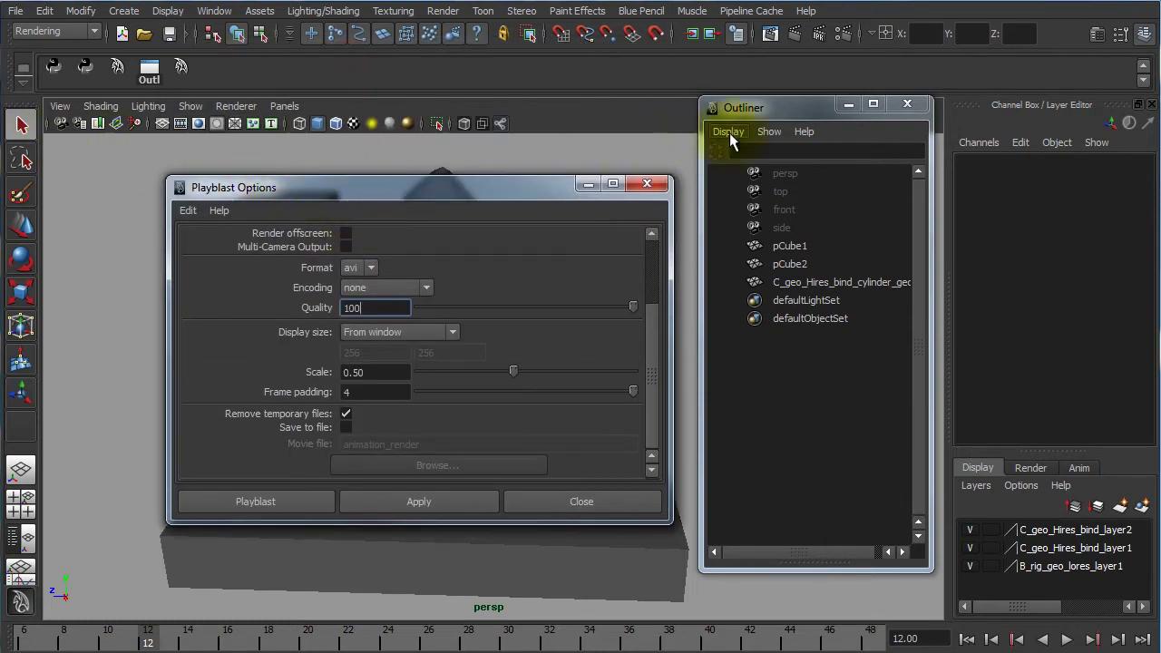
click(906, 103)
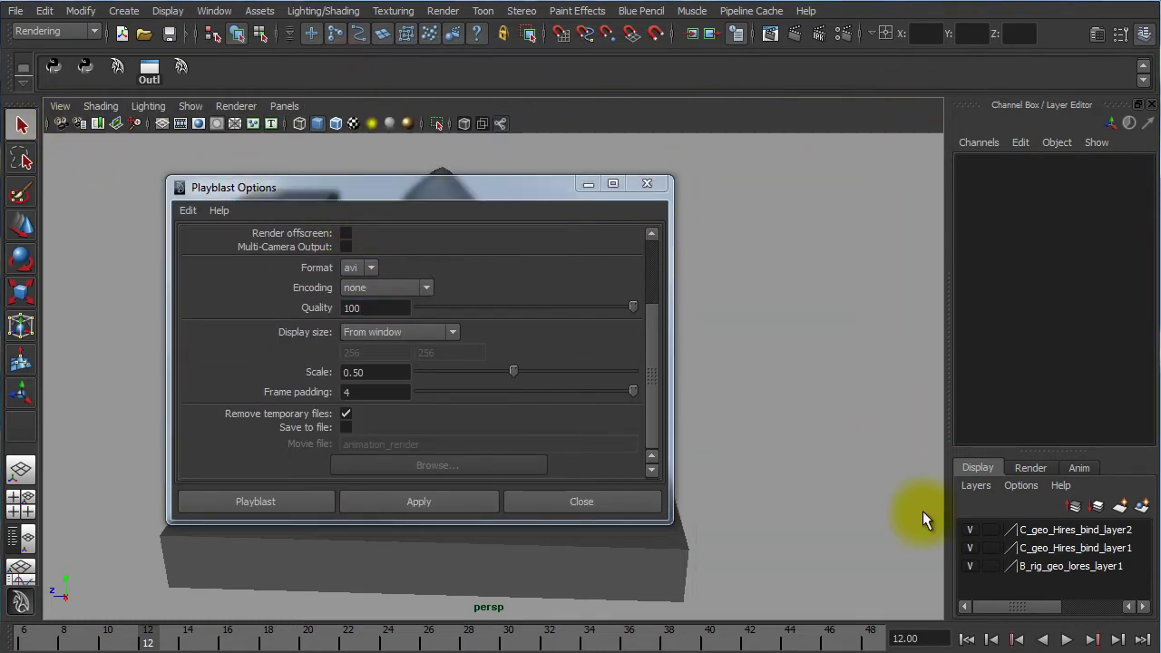
click(405, 334)
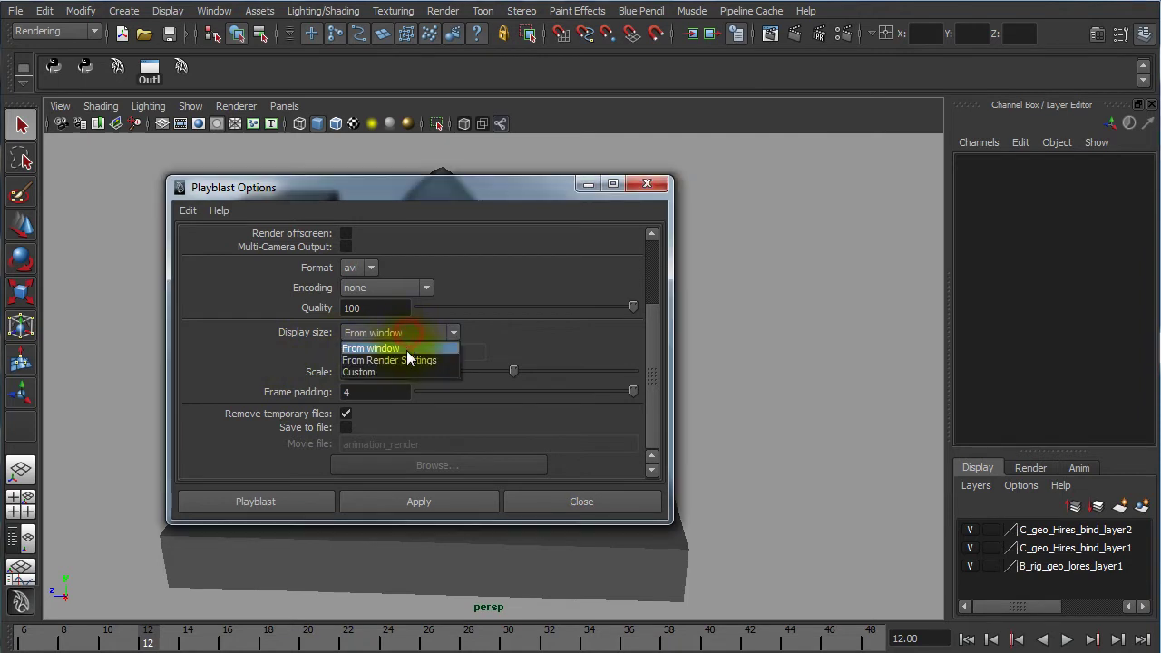
click(406, 356)
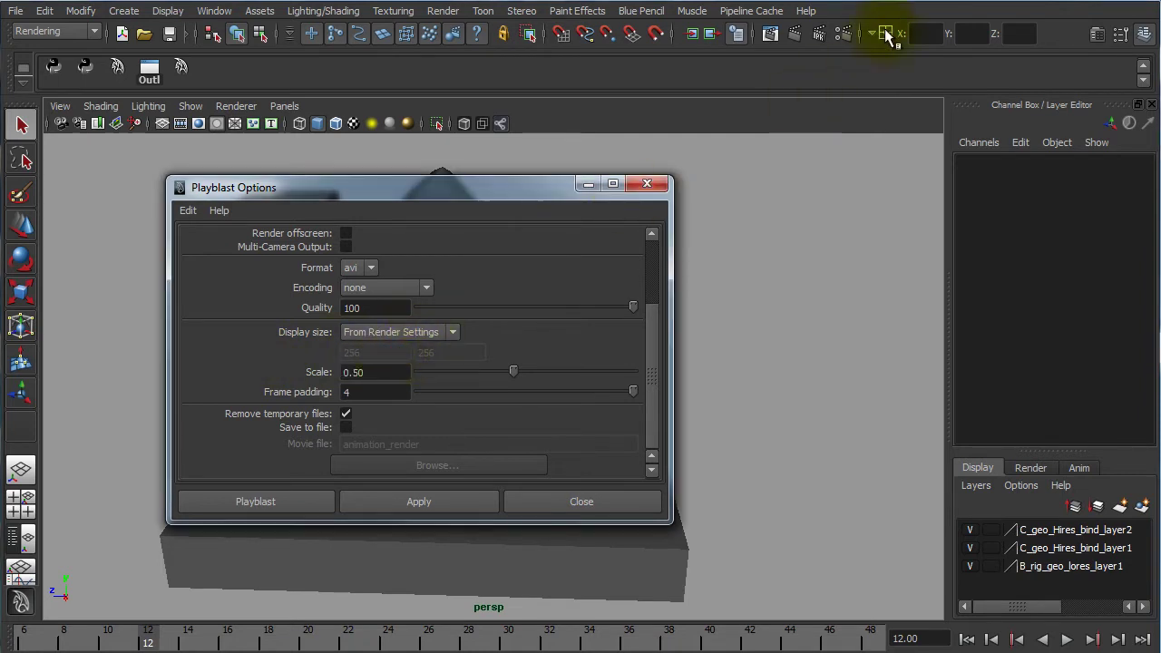
click(842, 34)
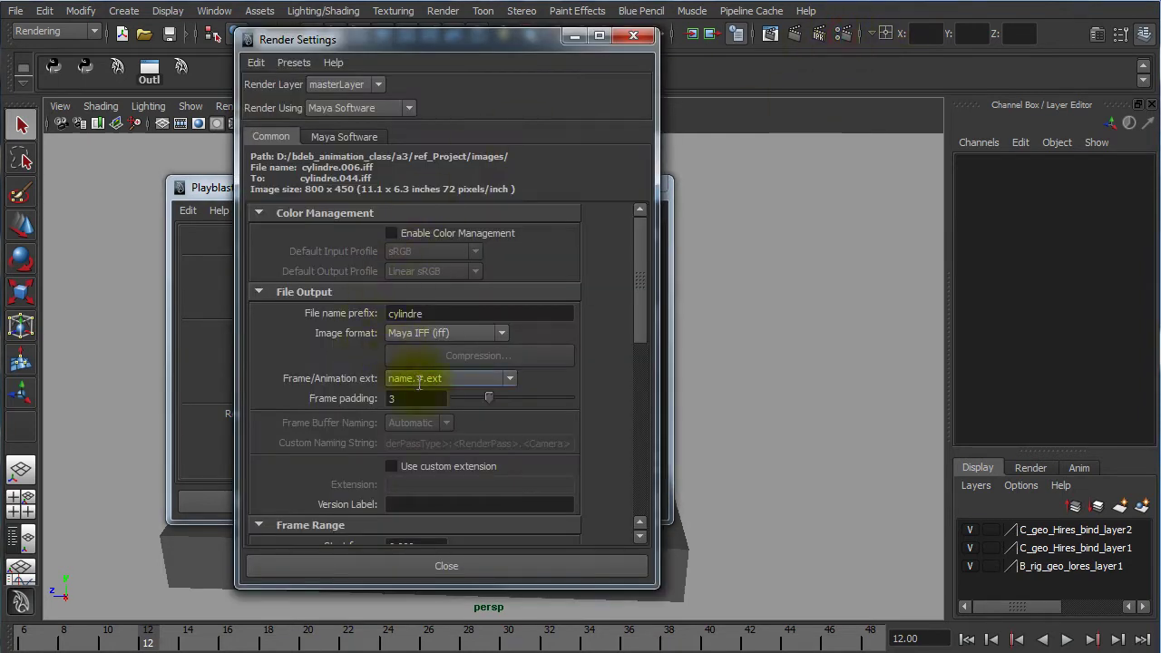
drag(638, 264, 643, 440)
scroll(460, 290, down, 1)
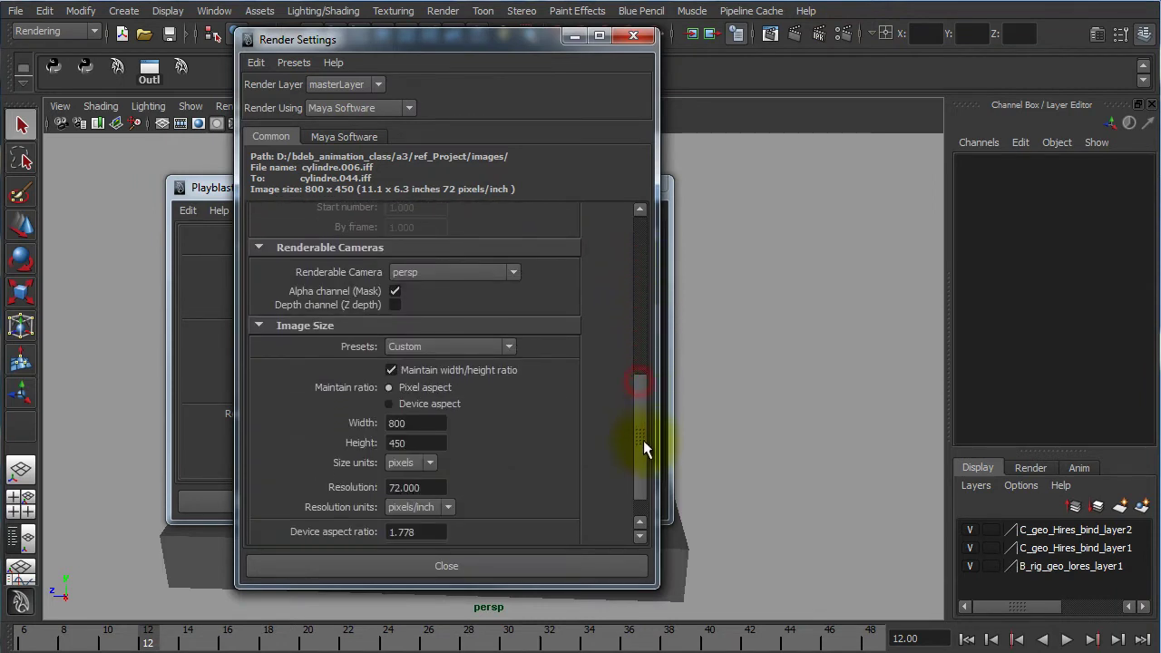
click(632, 36)
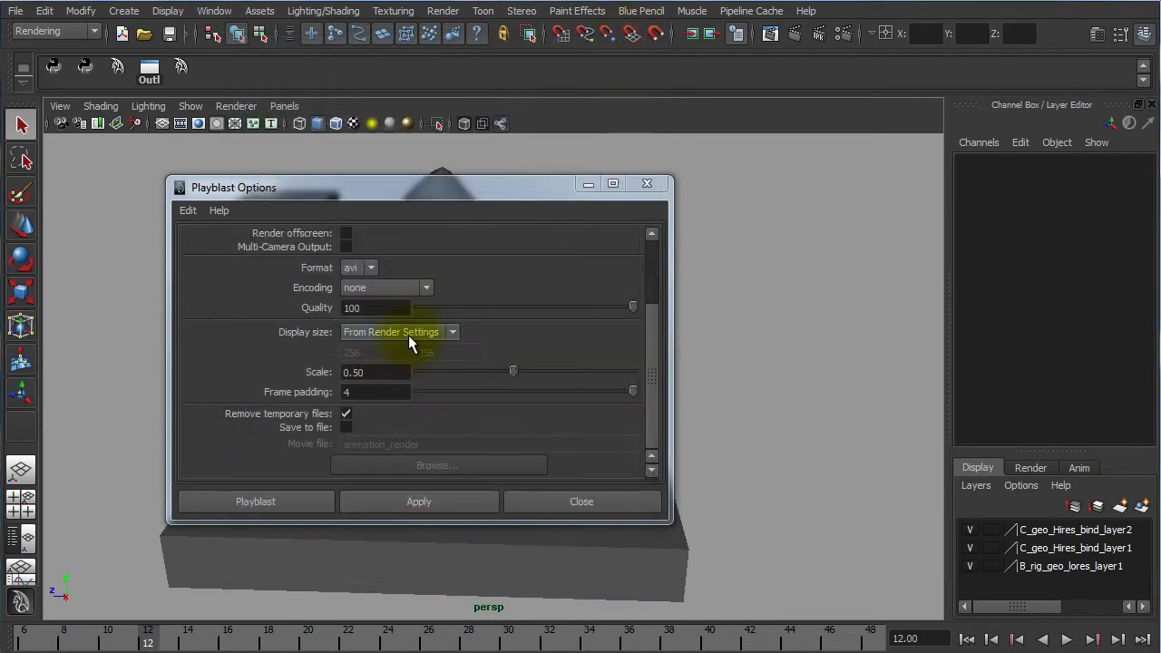
Set display size From Render Settings at scale 1.00 and enable Save to file.
click(412, 333)
click(398, 371)
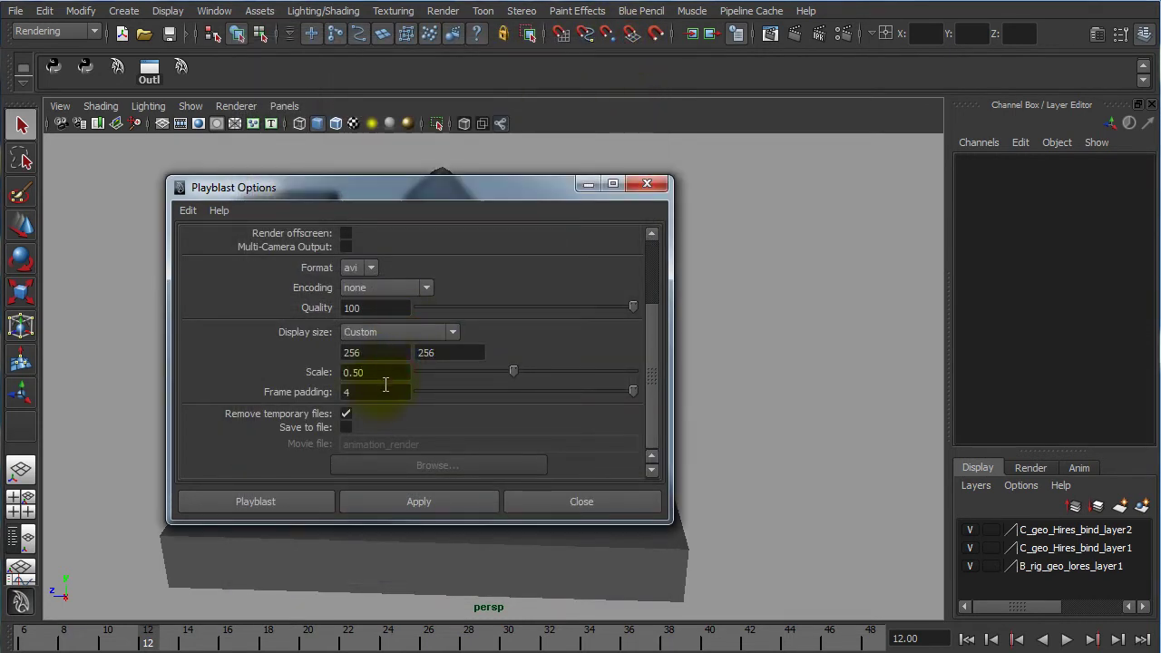
double_click(394, 353)
double_click(426, 353)
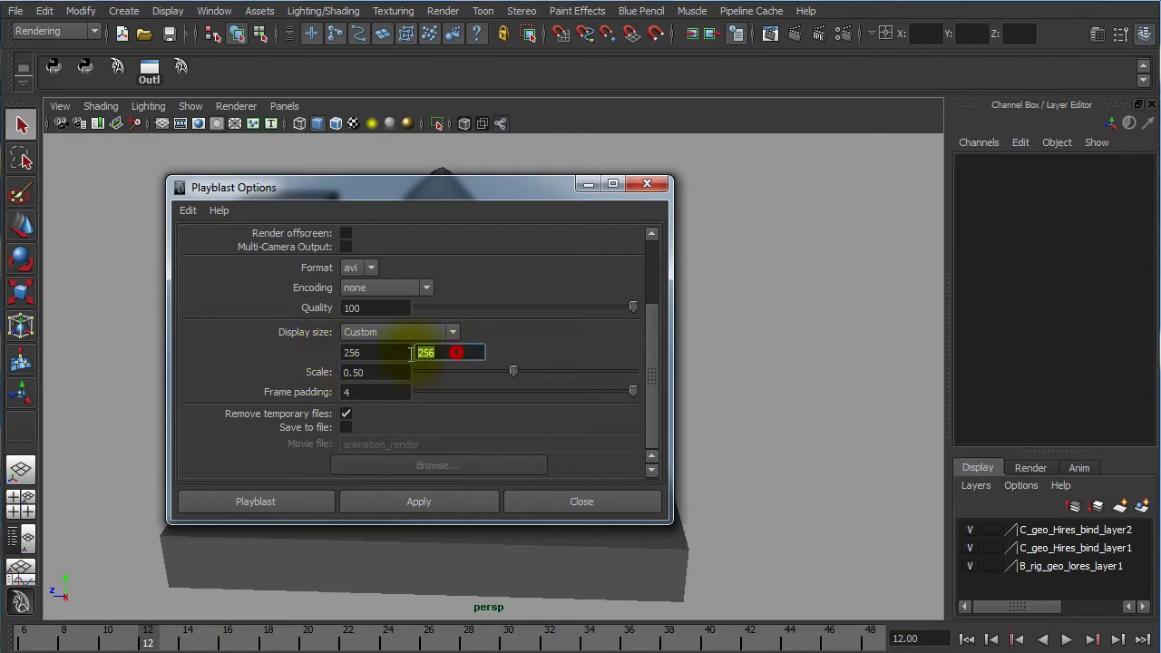
click(443, 332)
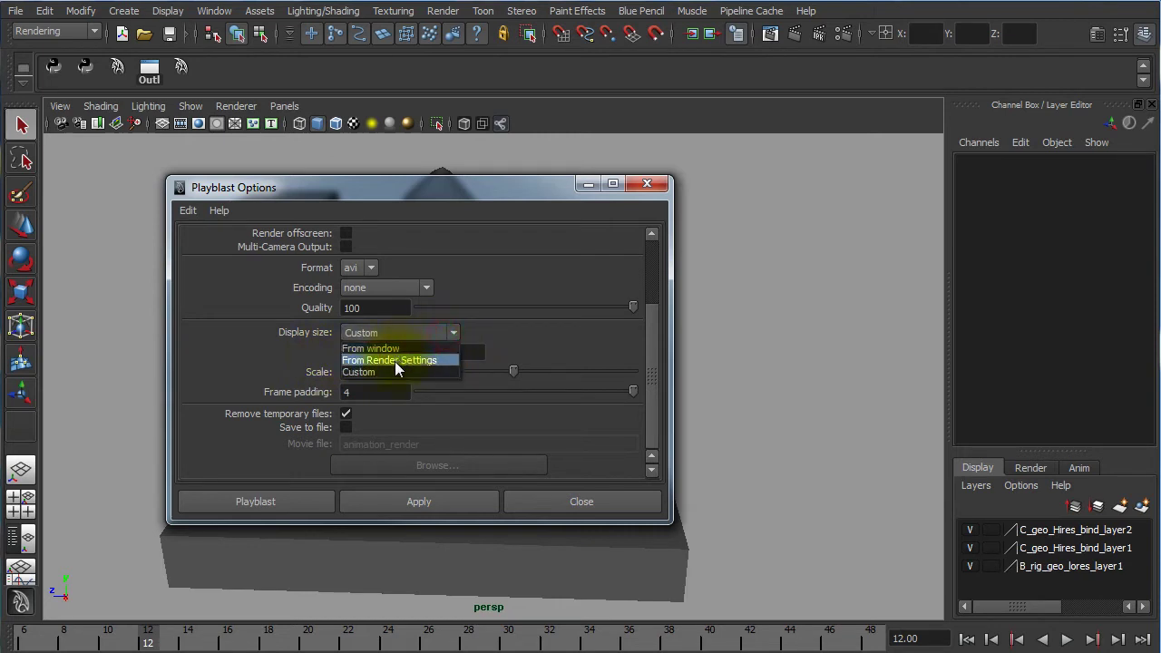
click(394, 361)
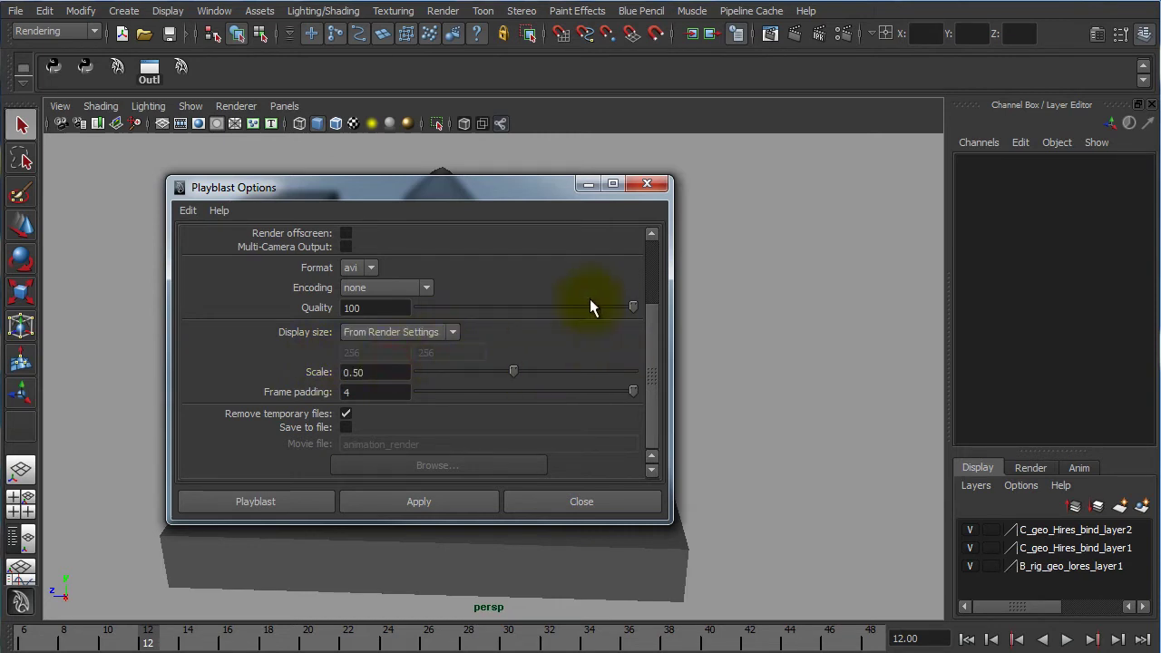
double_click(376, 373)
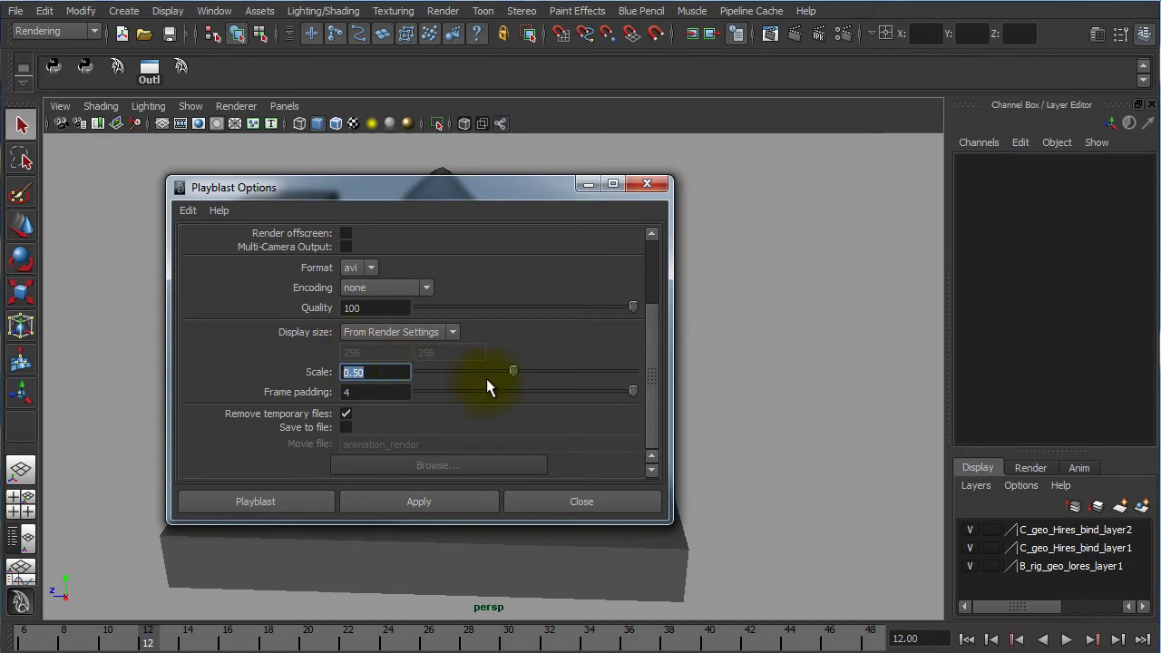
text(1)
key(Return)
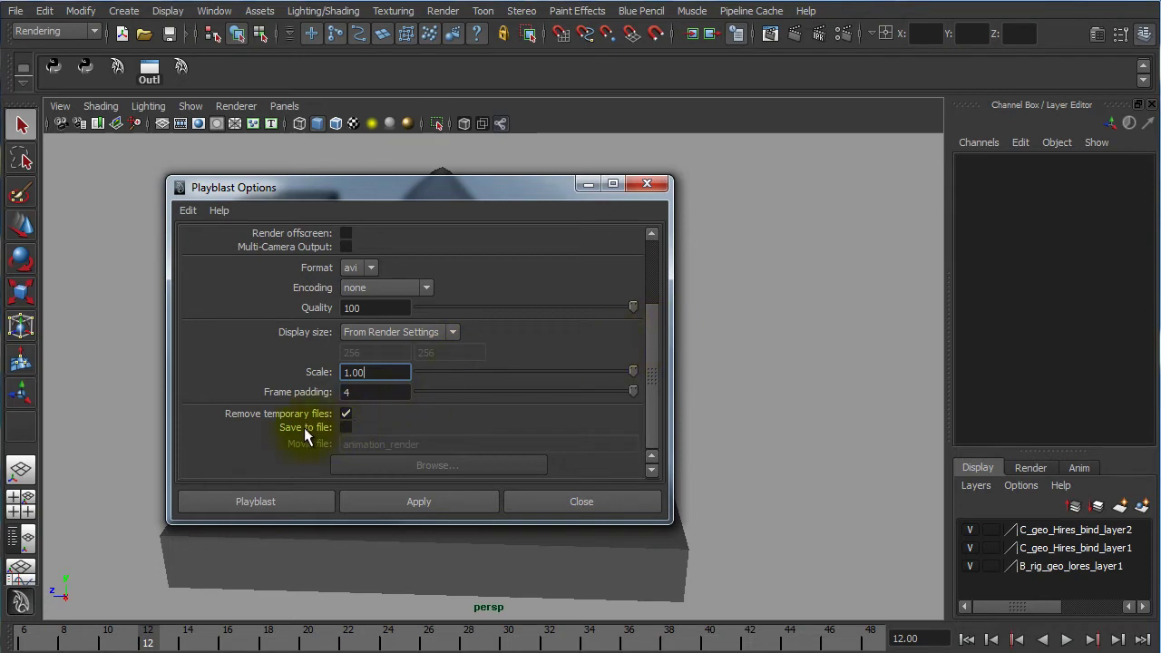
click(345, 427)
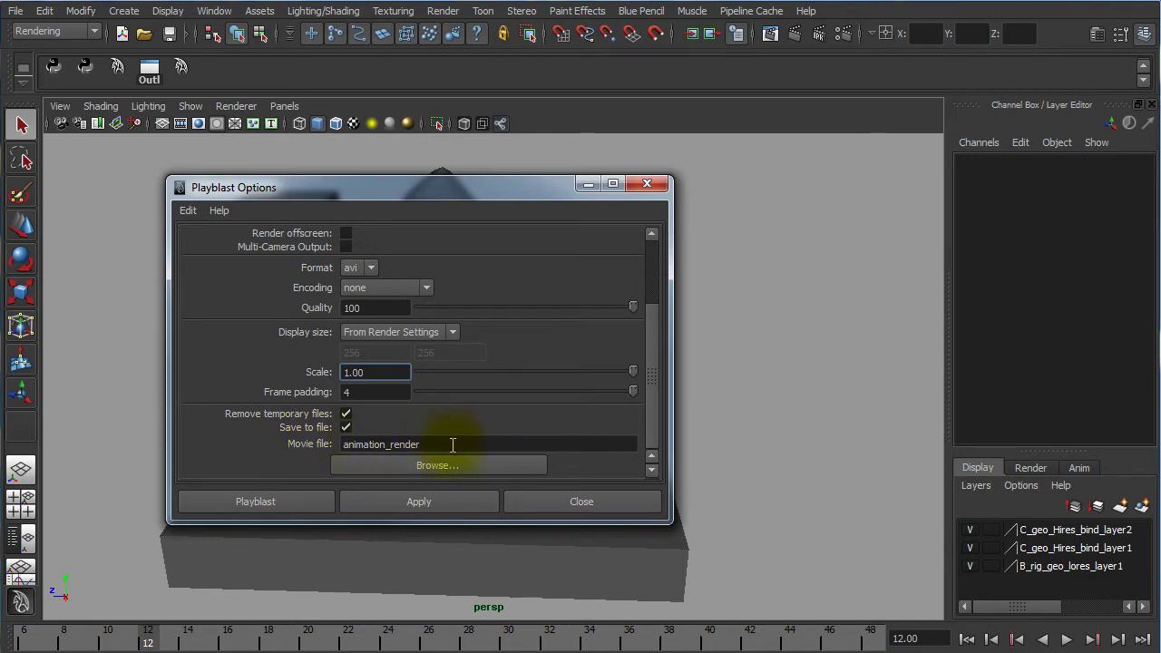
Run the uncompressed animation_render playblast and close its Media Player playback.
click(275, 500)
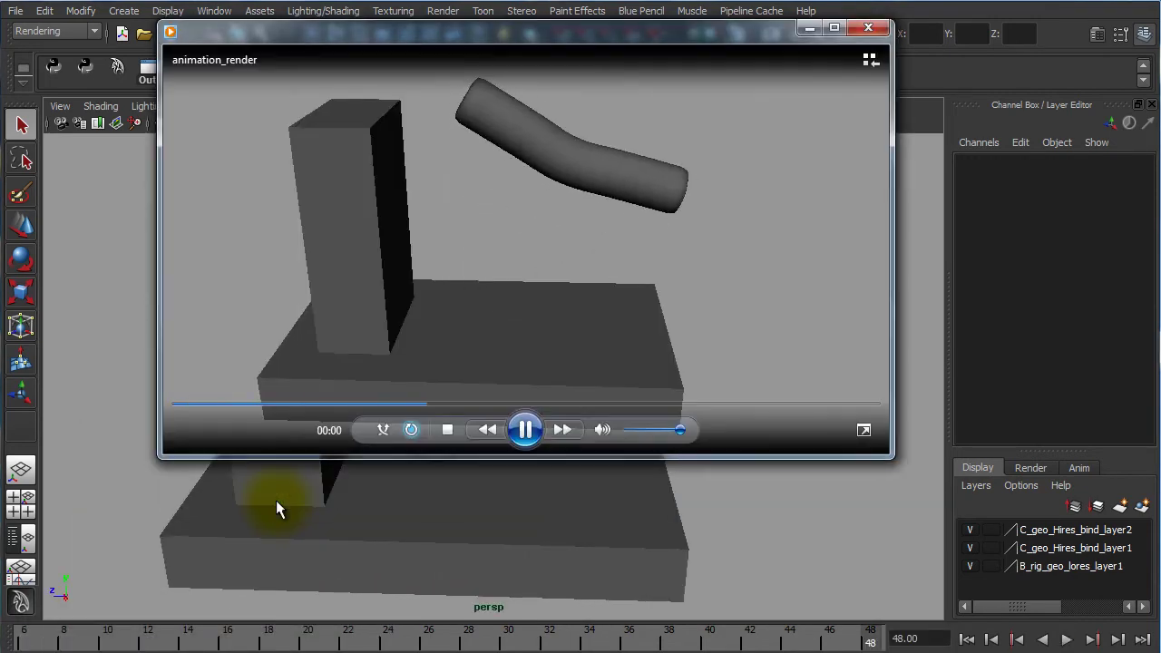
click(867, 28)
click(211, 11)
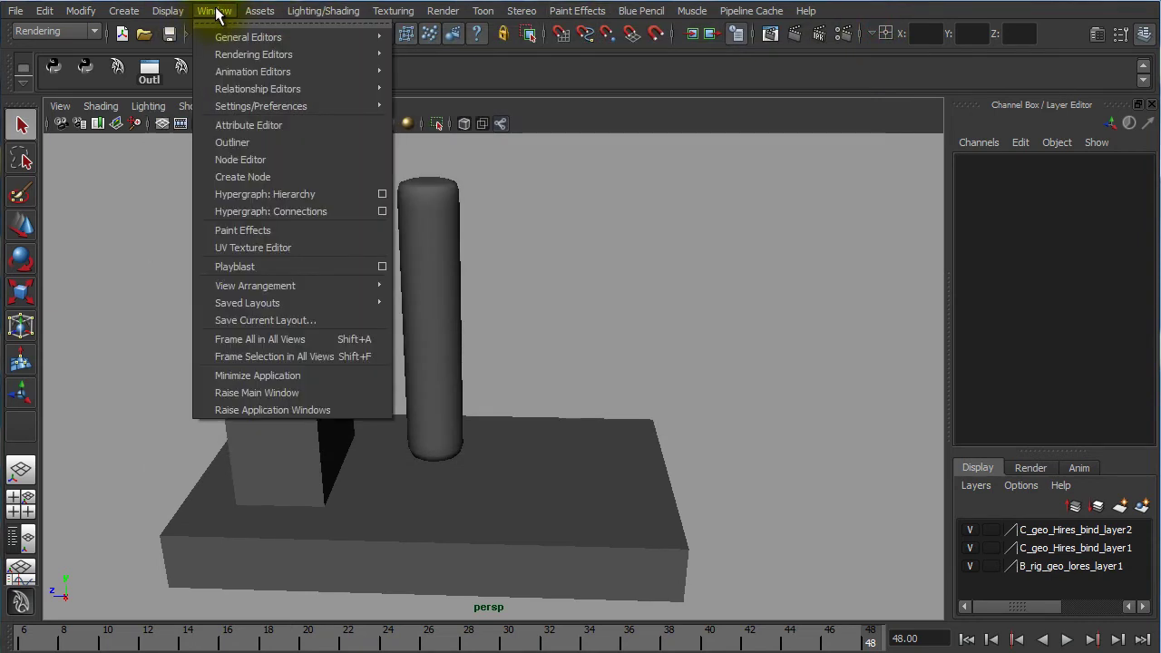
Set encoding to XVID and rename the movie file to anim_render_xvid.
click(382, 266)
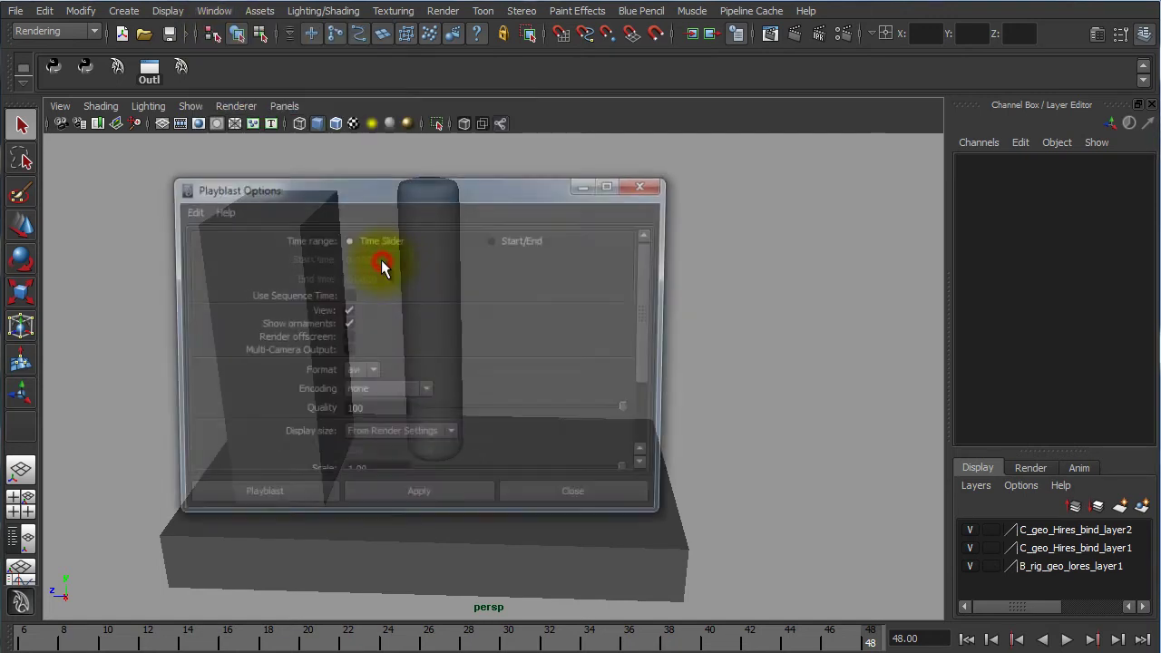
click(368, 390)
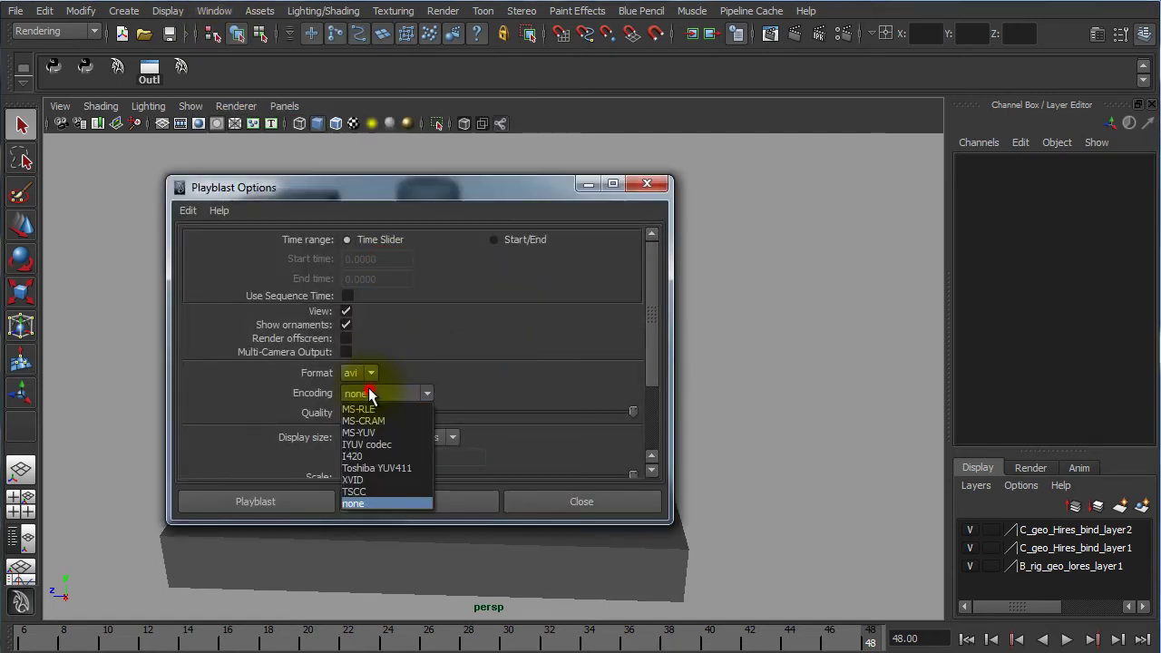
click(378, 479)
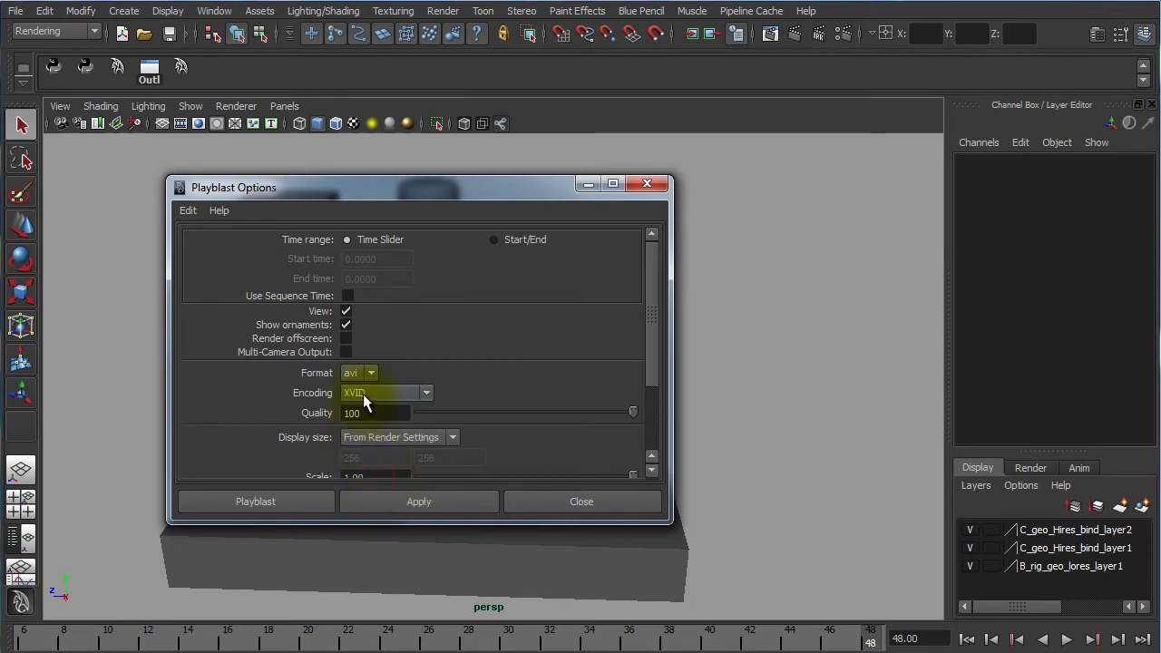
drag(650, 306, 644, 397)
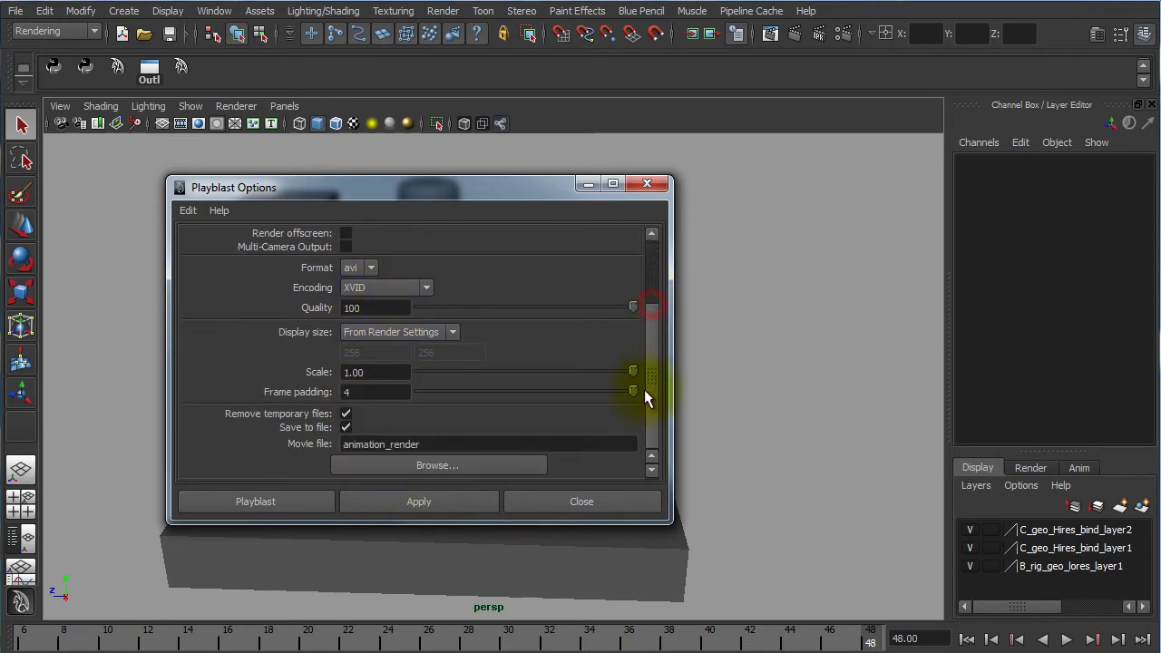
click(433, 444)
click(385, 444)
key(BackSpace)
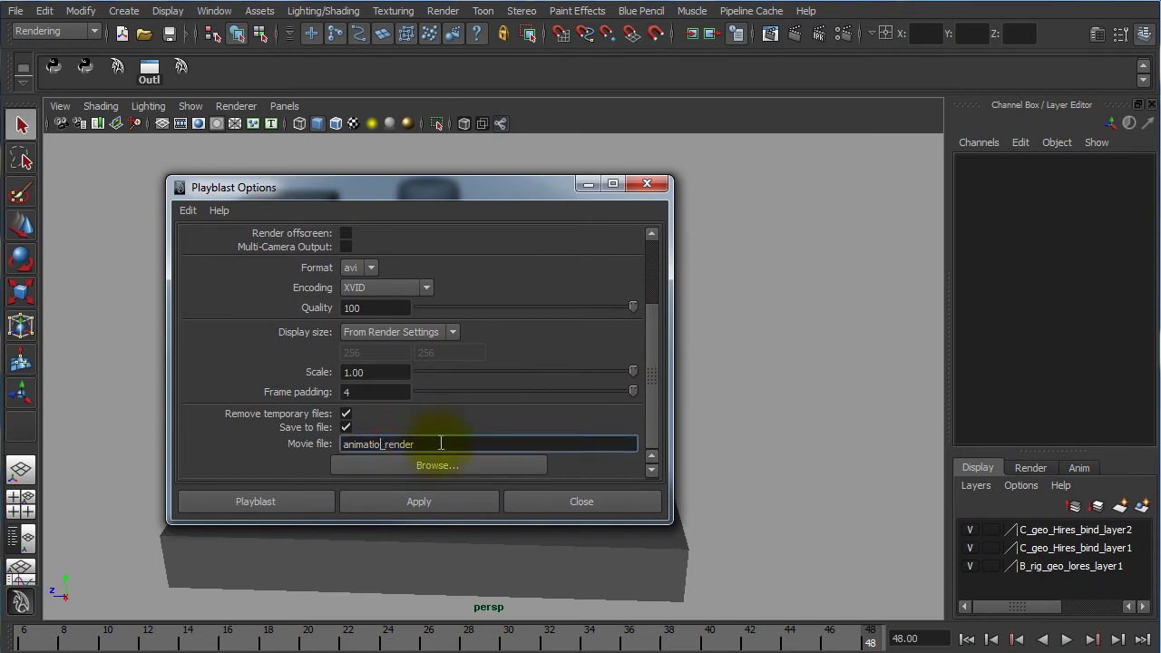
key(BackSpace)
key(BackSpace)
key(BackSpace)
key(BackSpace)
key(BackSpace)
text(m)
click(409, 444)
Create the XVID playblast, close its playback, and bring the movies folder into view.
click(260, 501)
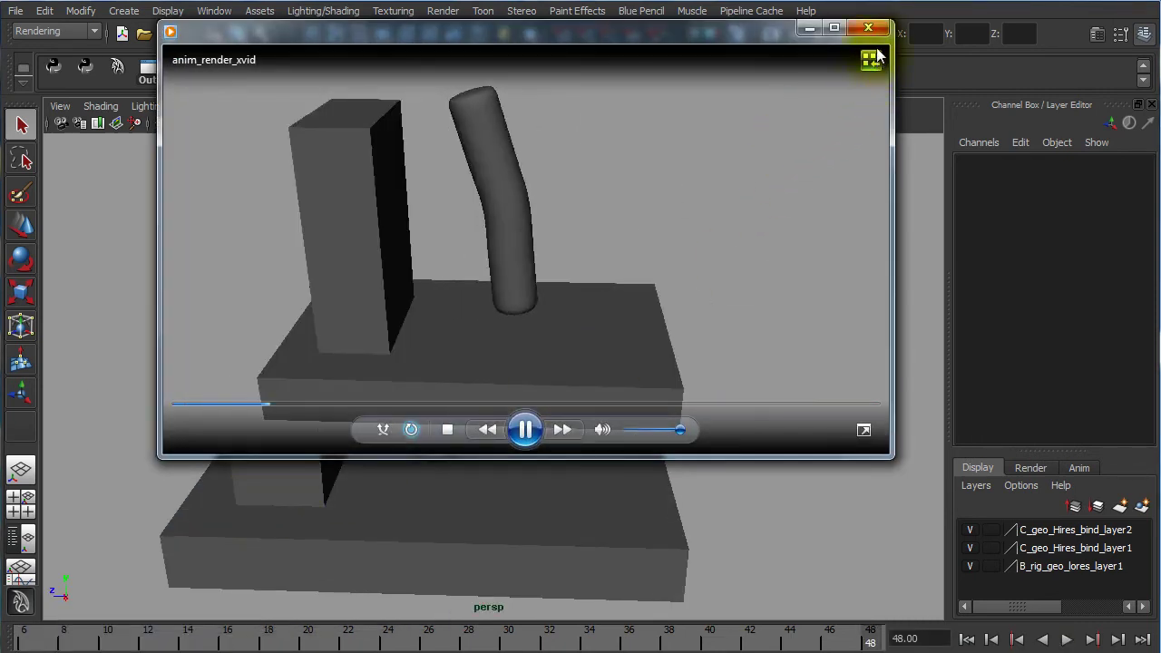
click(869, 29)
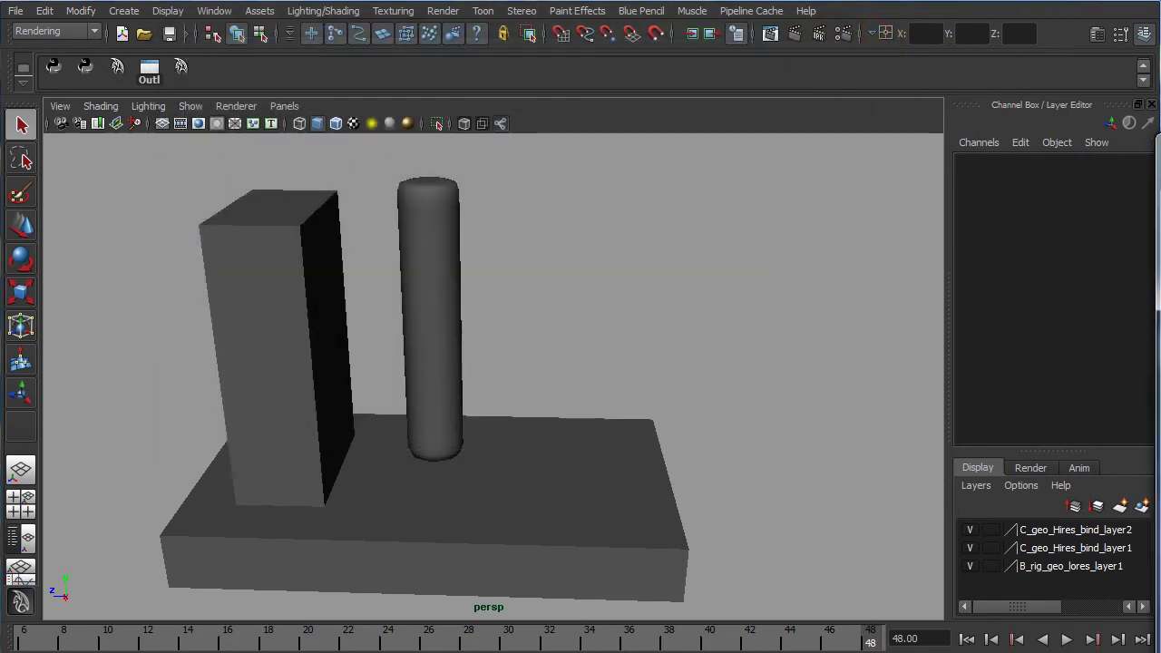
drag(1043, 145, 380, 87)
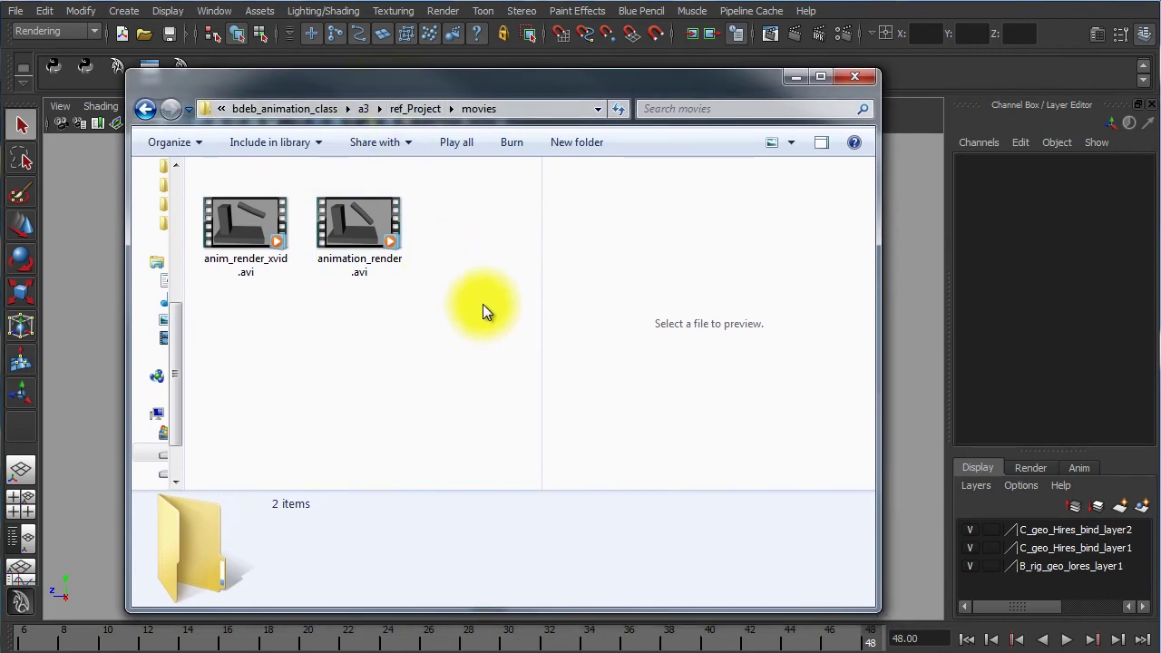
Compare animation_render.avi (44.2 MB) with anim_render_xvid.avi (65.5 KB) and play the XVID file.
click(382, 224)
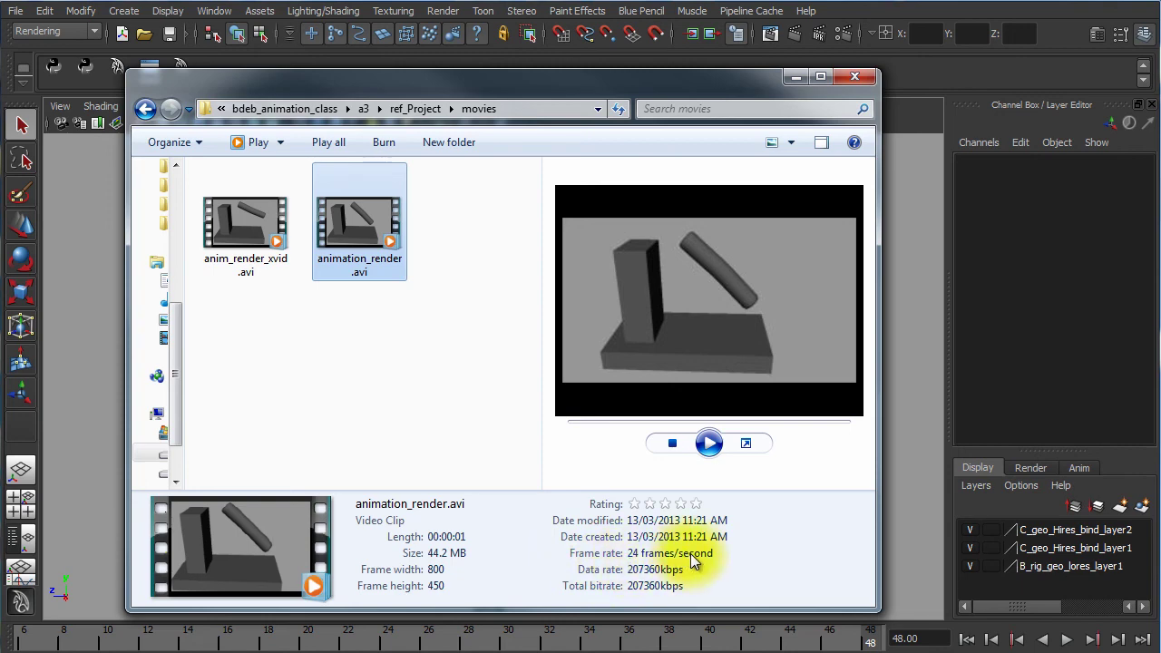
mouse_move(245, 222)
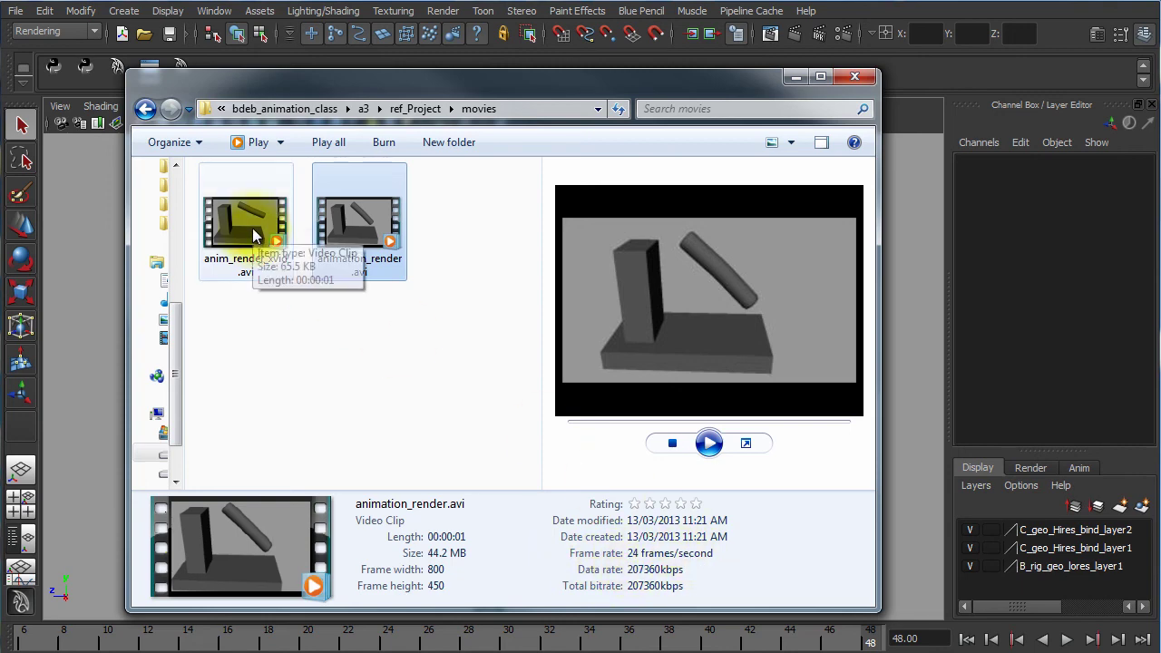
click(254, 236)
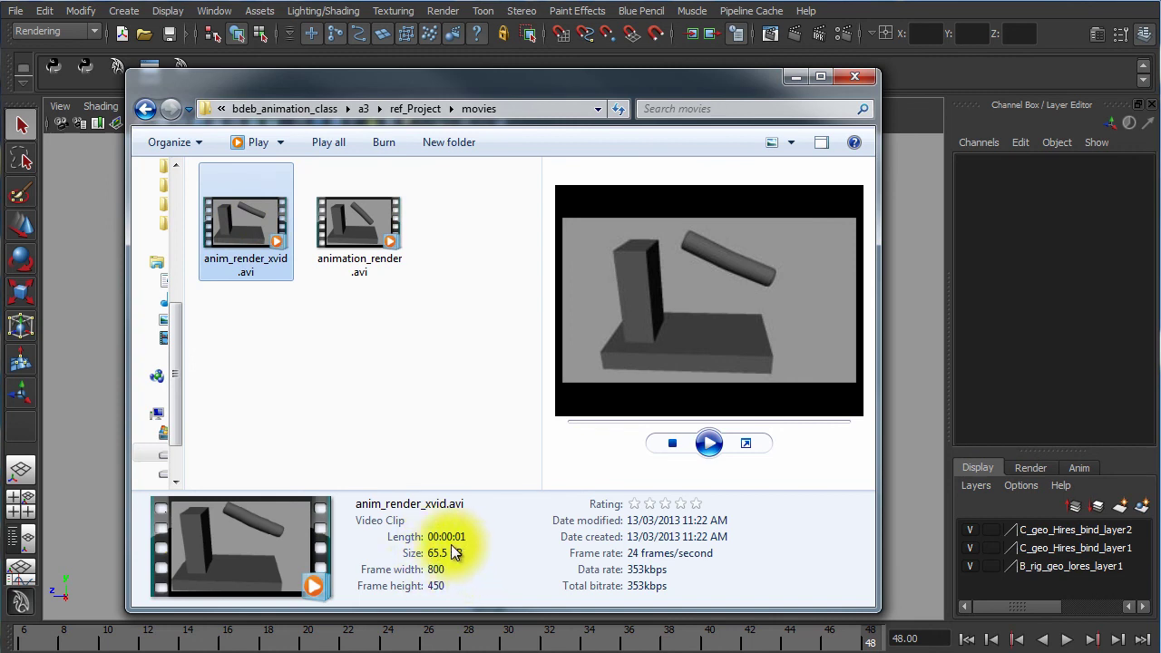
double_click(253, 236)
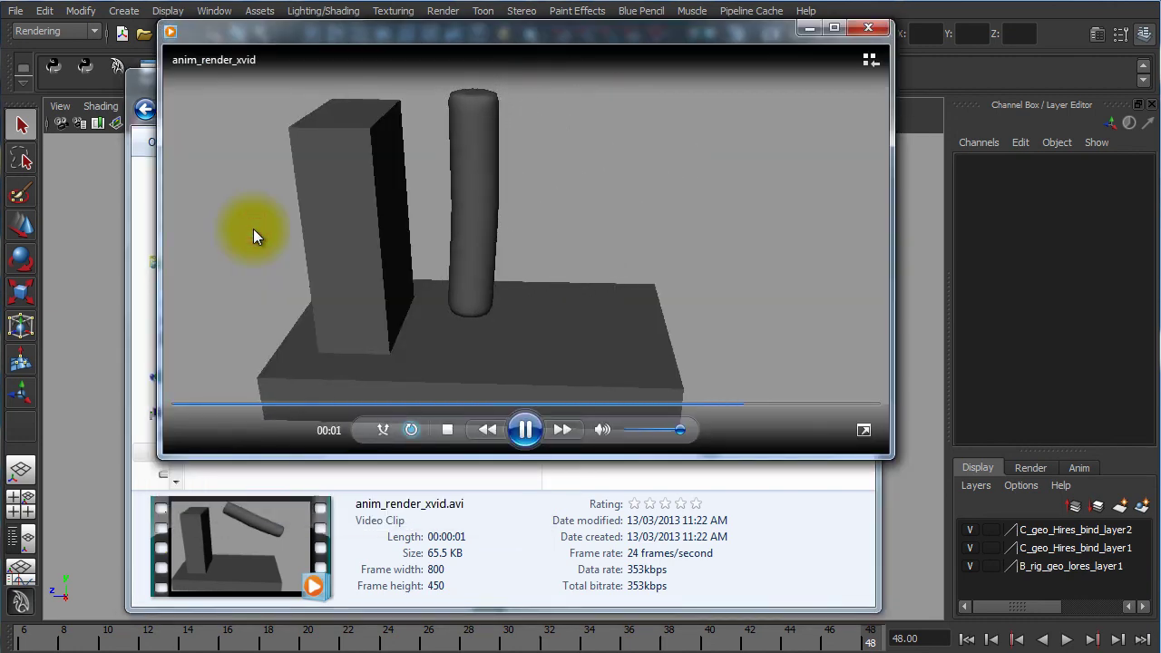
Close the XVID clip and play the 44.2 MB animation_render.avi instead.
click(862, 36)
double_click(370, 235)
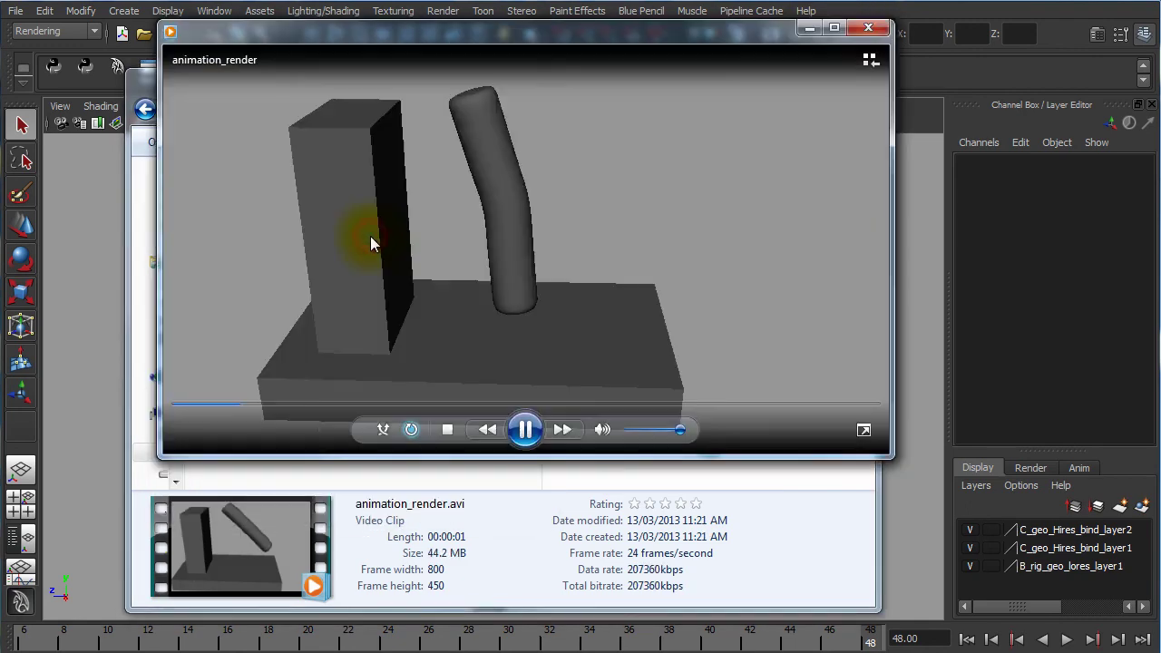